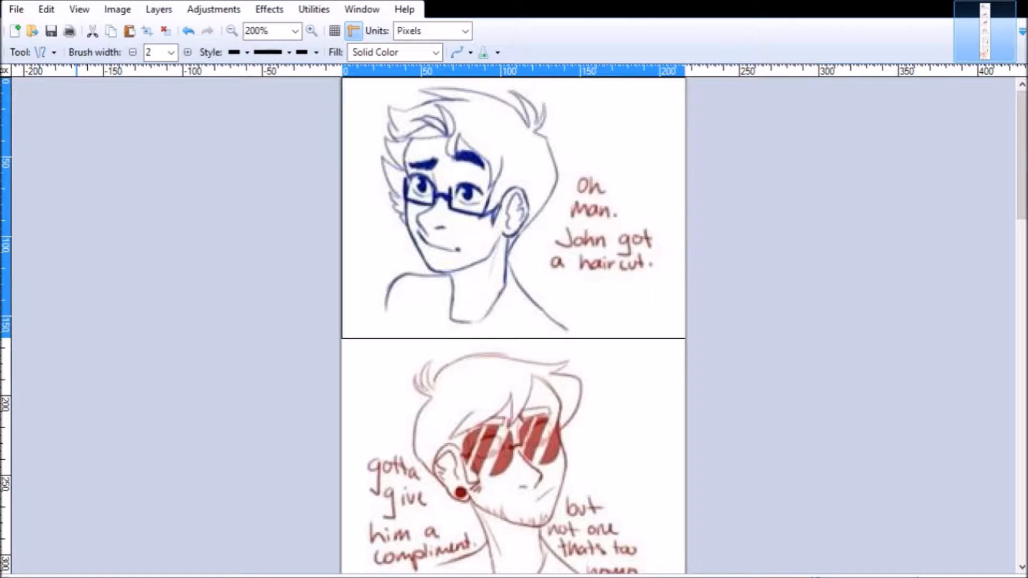
Step: Select the top comic panel, paste it as a new image and view it at 300%
{"action": "key", "text": "s"}
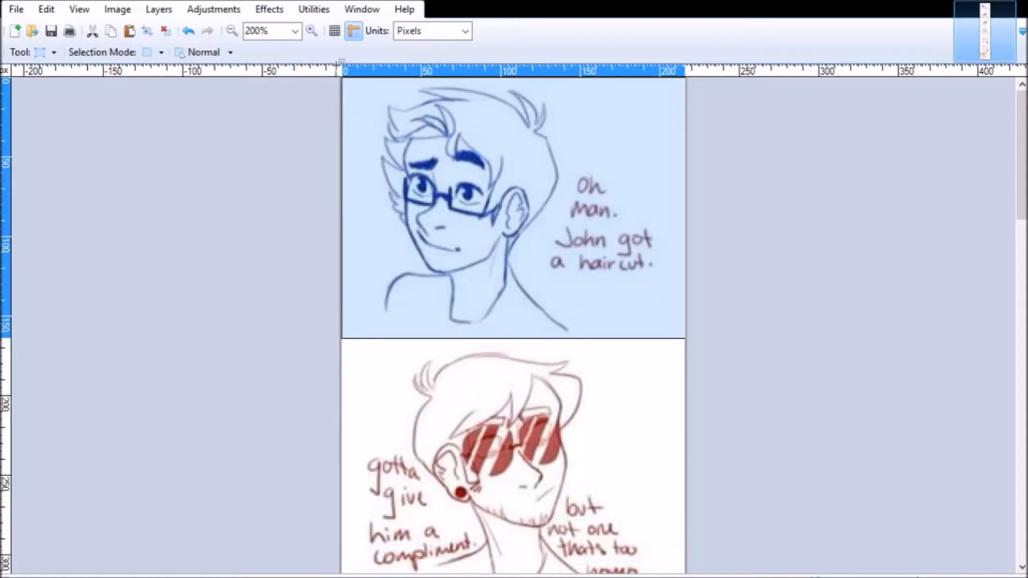
{"action": "left_click_drag", "start_coordinate": [340, 75], "coordinate": [694, 337]}
{"action": "key", "text": "ctrl+alt+v"}
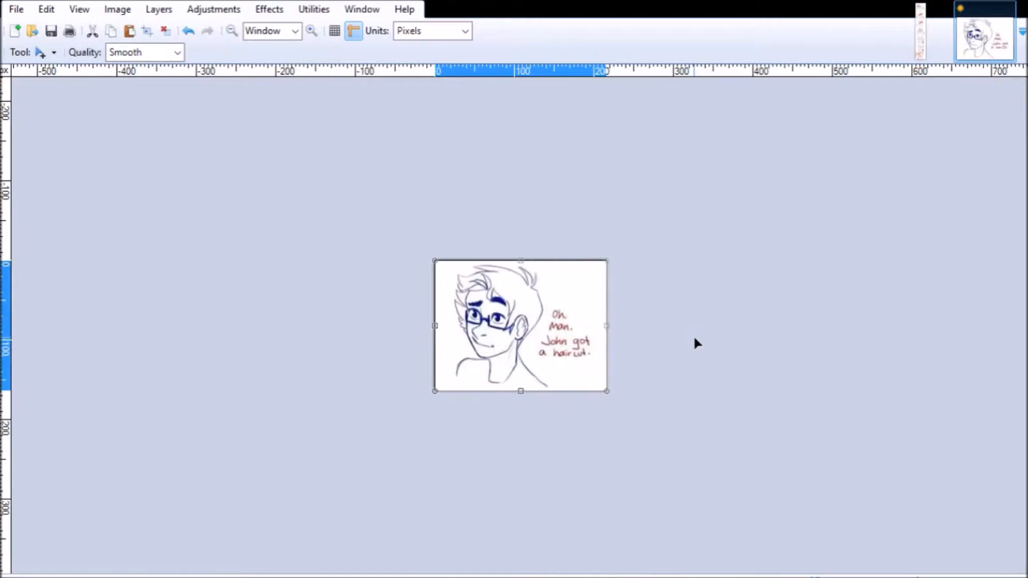
{"action": "left_click", "coordinate": [315, 32]}
{"action": "left_click", "coordinate": [315, 32]}
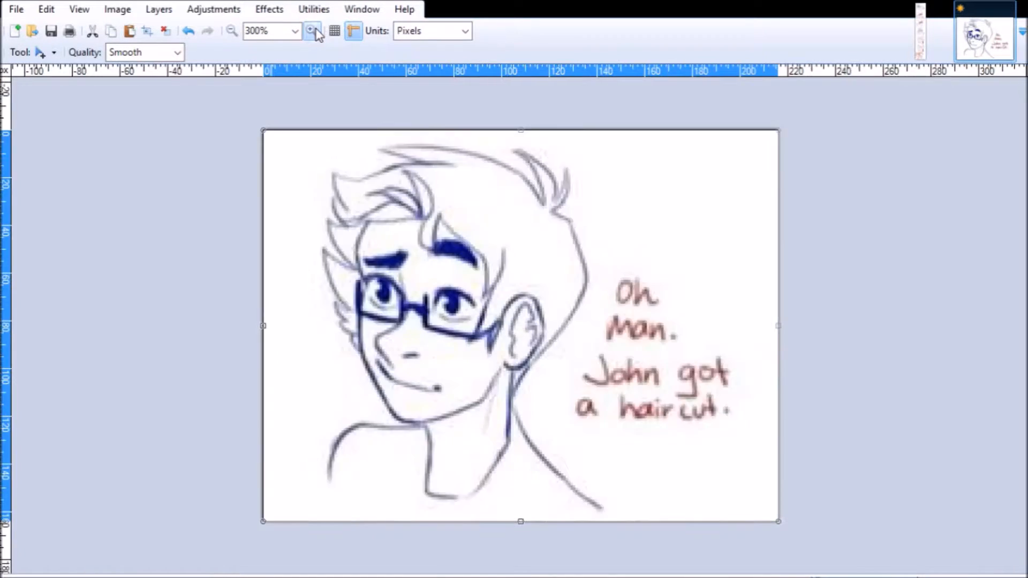
{"action": "left_click", "coordinate": [315, 32]}
{"action": "left_click", "coordinate": [232, 31]}
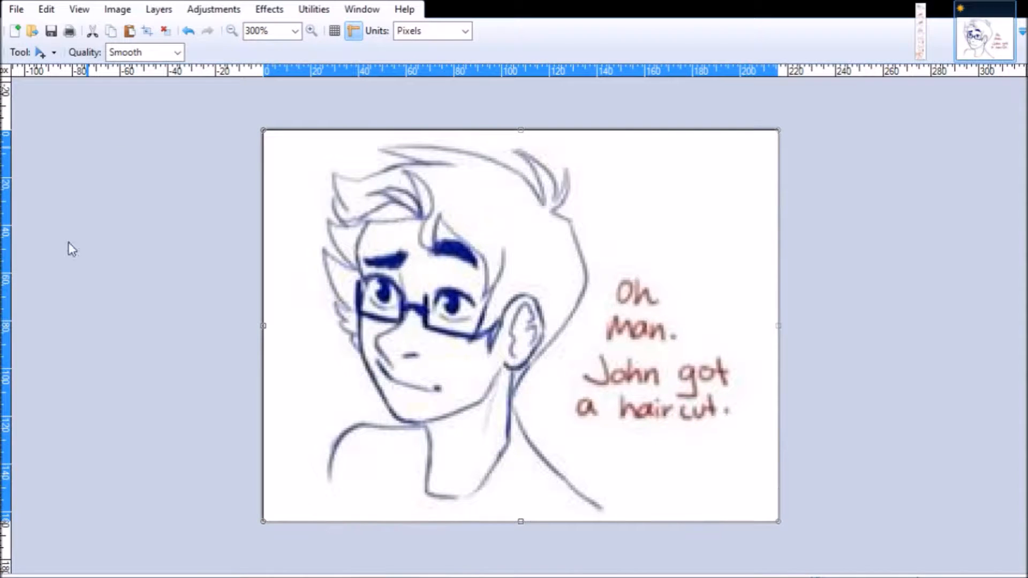
Step: Sample the panel's background colour and set the curve tool's brush width to 10
{"action": "key", "text": "o"}
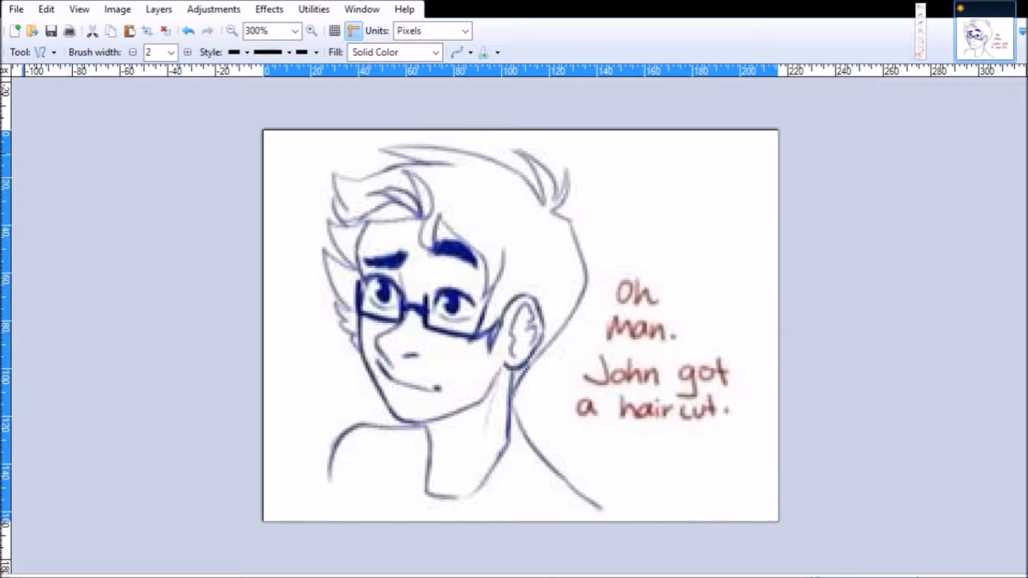
{"action": "key", "text": "k"}
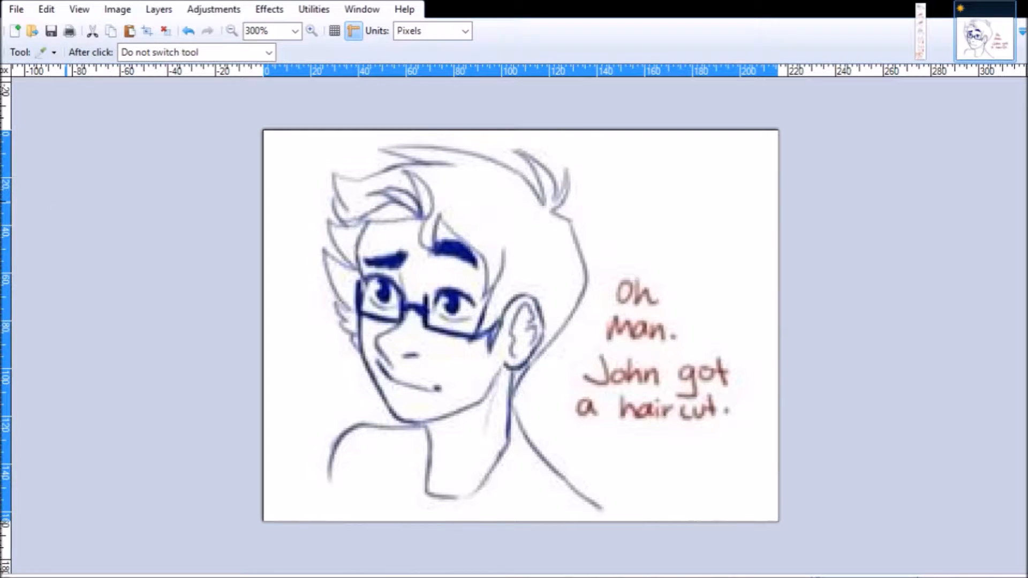
{"action": "key", "text": "o"}
{"action": "left_click", "coordinate": [188, 57]}
{"action": "left_click", "coordinate": [189, 57]}
{"action": "left_click", "coordinate": [189, 57]}
{"action": "left_click", "coordinate": [189, 57]}
{"action": "left_click", "coordinate": [188, 56]}
{"action": "left_click", "coordinate": [188, 57]}
{"action": "left_click", "coordinate": [188, 57]}
{"action": "left_click", "coordinate": [188, 57]}
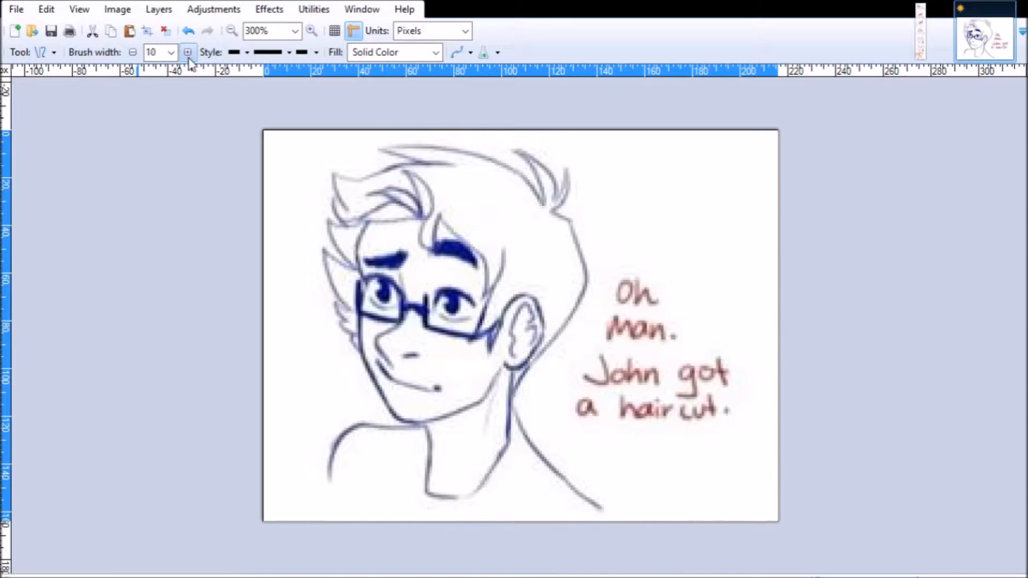
Step: Paint over the bottom line of lettering, "a haircut.", in the background colour
{"action": "left_click_drag", "start_coordinate": [738, 405], "coordinate": [676, 414]}
{"action": "left_click", "coordinate": [716, 434]}
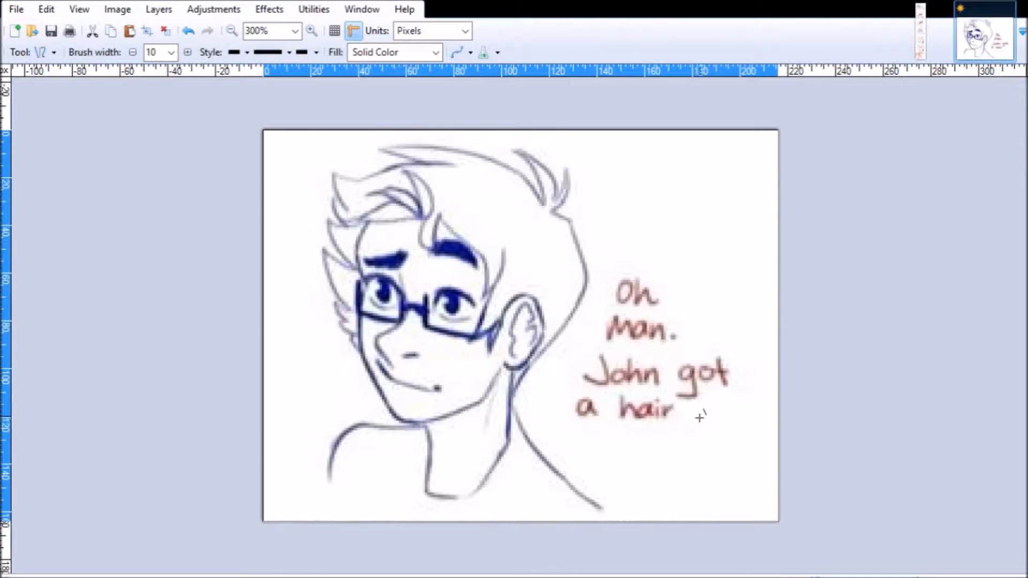
{"action": "left_click_drag", "start_coordinate": [687, 413], "coordinate": [621, 407]}
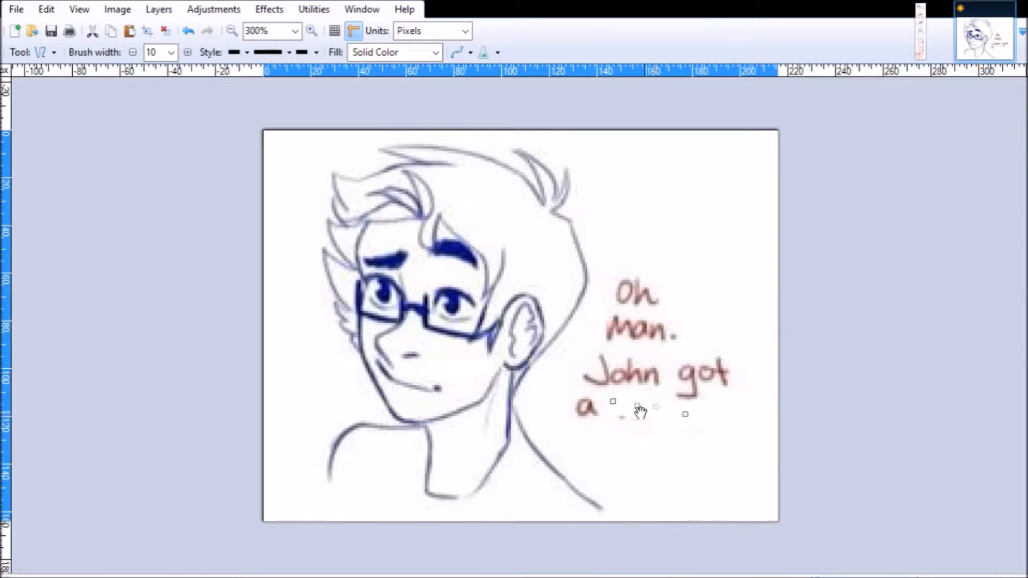
{"action": "left_click_drag", "start_coordinate": [609, 418], "coordinate": [691, 423]}
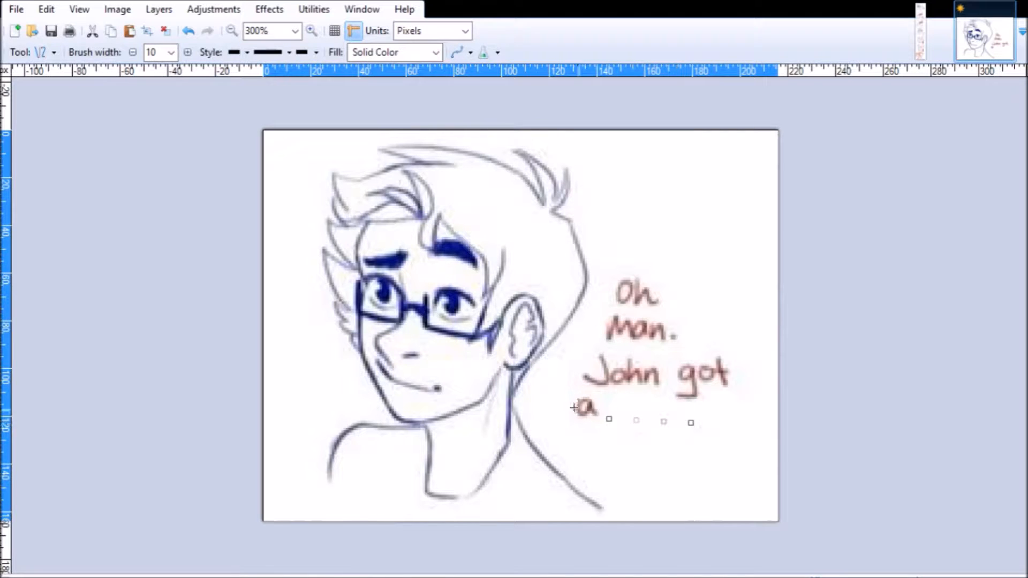
{"action": "left_click_drag", "start_coordinate": [566, 404], "coordinate": [615, 406]}
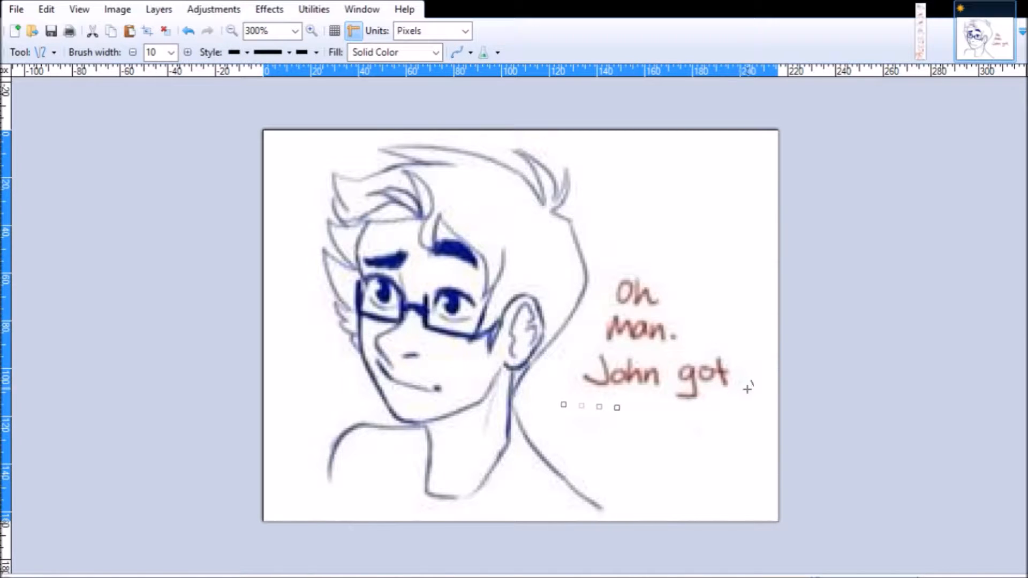
Step: Cover the three remaining lines of lettering beside the character with background-coloured strokes
{"action": "mouse_move", "coordinate": [741, 377]}
{"action": "left_mouse_down"}
{"action": "mouse_move", "coordinate": [669, 371]}
{"action": "mouse_move", "coordinate": [740, 360]}
{"action": "left_mouse_up"}
{"action": "mouse_move", "coordinate": [667, 402]}
{"action": "left_mouse_down"}
{"action": "mouse_move", "coordinate": [724, 375]}
{"action": "mouse_move", "coordinate": [573, 376]}
{"action": "mouse_move", "coordinate": [630, 356]}
{"action": "mouse_move", "coordinate": [687, 370]}
{"action": "left_mouse_up"}
{"action": "mouse_move", "coordinate": [686, 328]}
{"action": "left_mouse_down"}
{"action": "mouse_move", "coordinate": [599, 334]}
{"action": "mouse_move", "coordinate": [599, 320]}
{"action": "mouse_move", "coordinate": [722, 288]}
{"action": "left_mouse_up"}
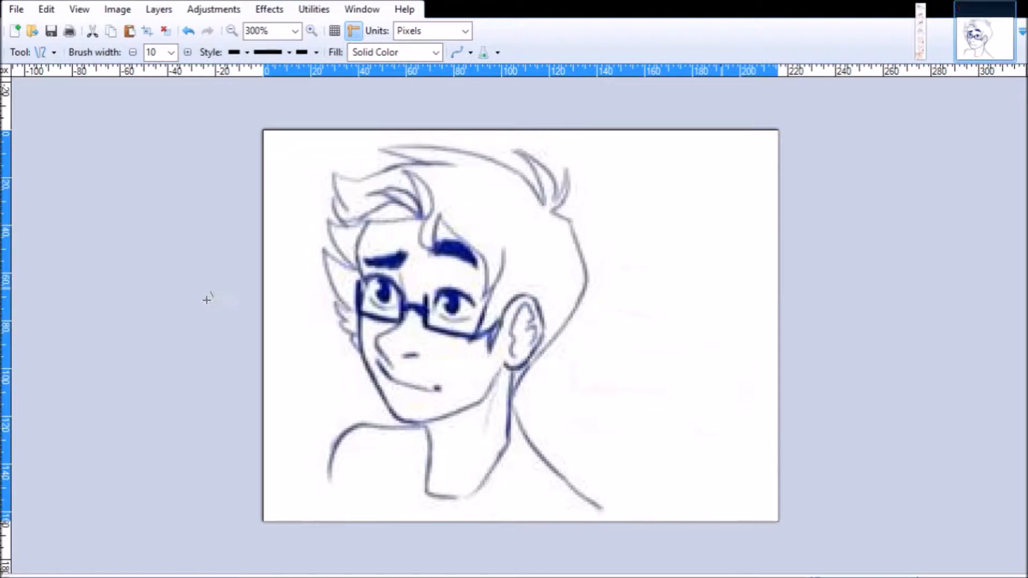
Step: Undo the latest text-covering strokes and redo them to compare the panel before and after
{"action": "key", "text": "ctrl+z"}
{"action": "key", "text": "ctrl+z"}
{"action": "key", "text": "ctrl+z"}
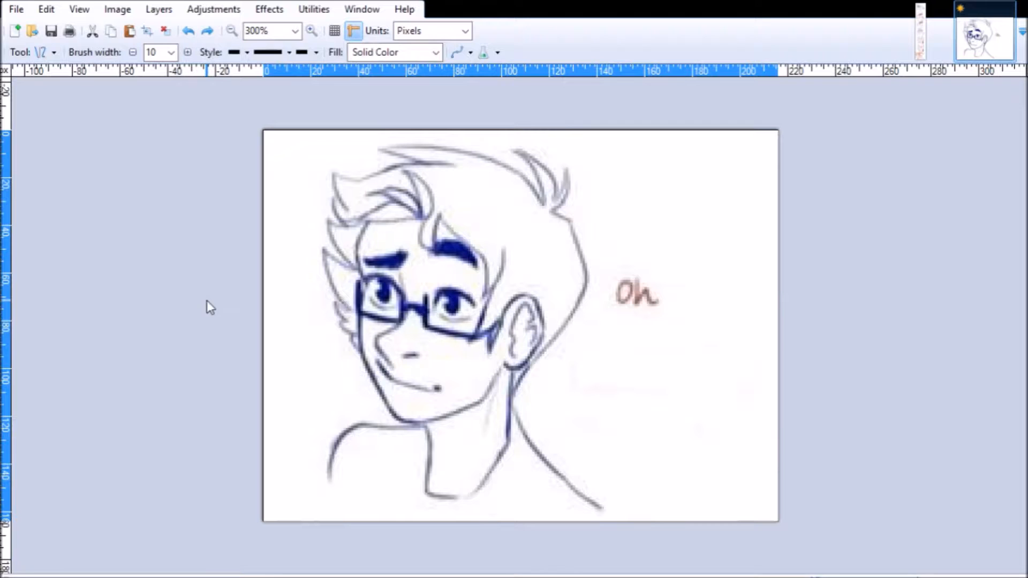
{"action": "key", "text": "ctrl+y"}
{"action": "key", "text": "ctrl+y"}
{"action": "key", "text": "ctrl+y"}
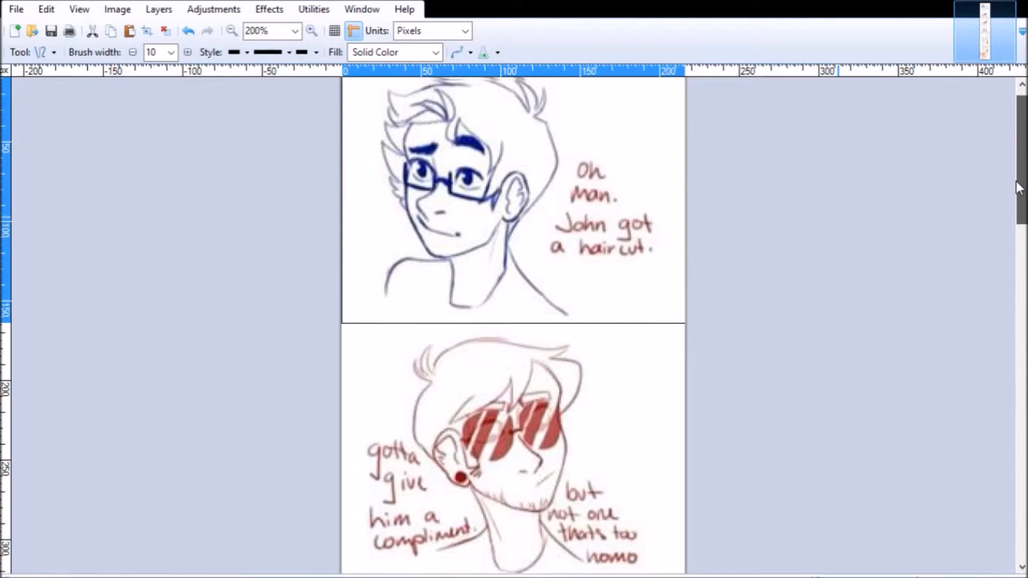
Step: In the full comic strip, move the panel-sized selection from the top panel down onto the second panel
{"action": "left_click_drag", "start_coordinate": [1019, 187], "coordinate": [1021, 183]}
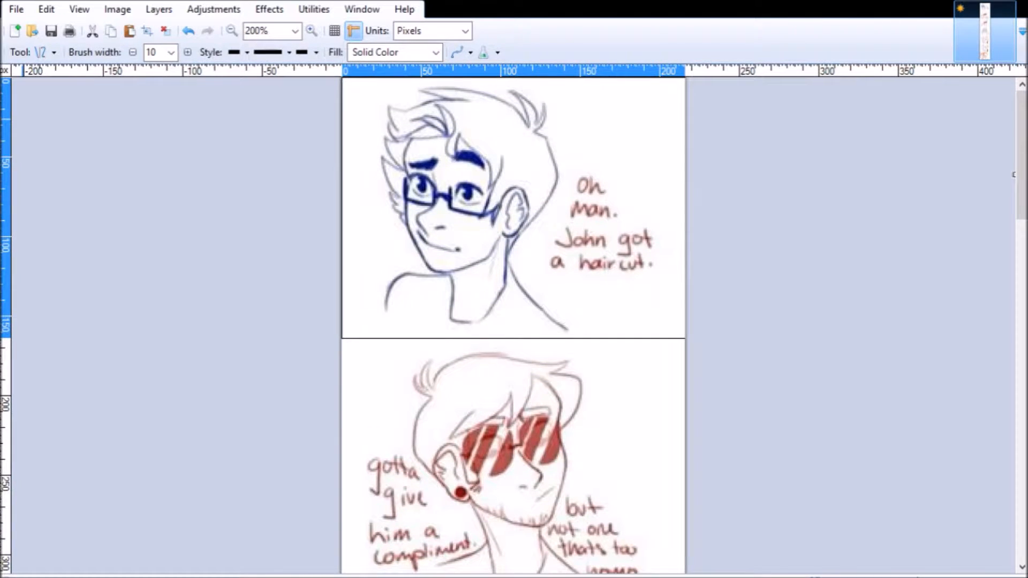
{"action": "key", "text": "m"}
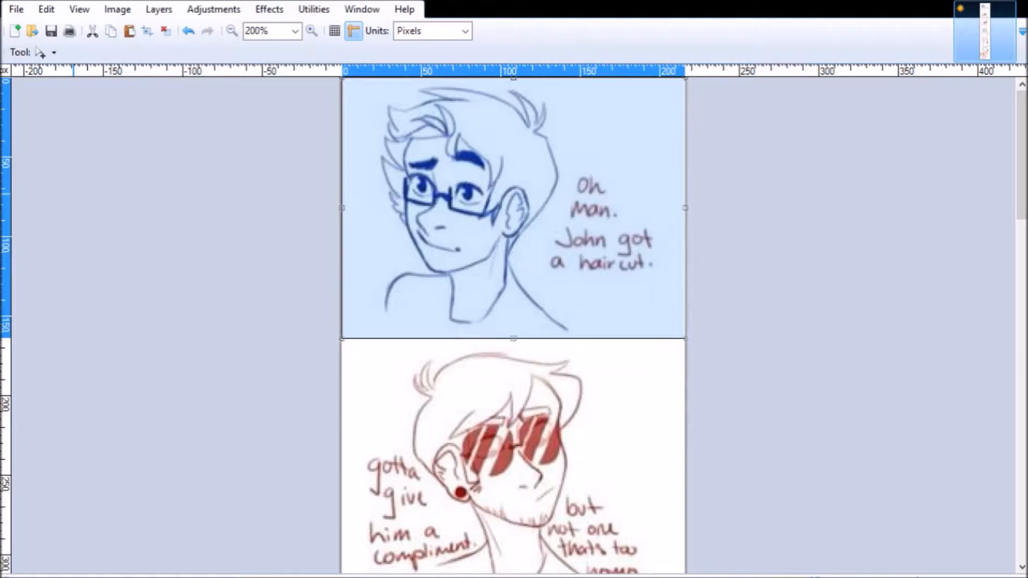
{"action": "left_click_drag", "start_coordinate": [438, 205], "coordinate": [436, 469]}
{"action": "left_click_drag", "start_coordinate": [1023, 199], "coordinate": [1023, 229]}
{"action": "left_click_drag", "start_coordinate": [603, 307], "coordinate": [605, 303]}
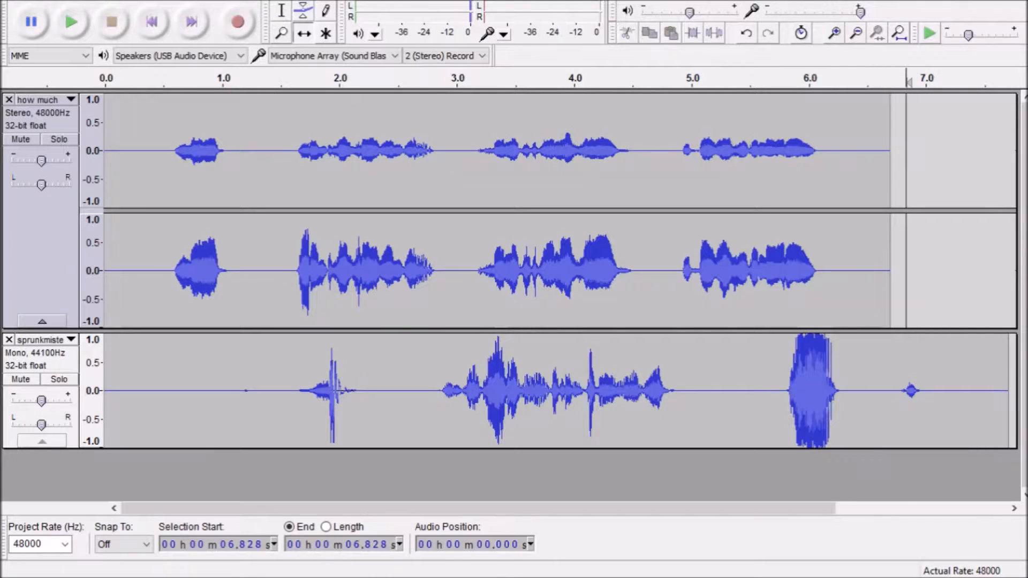
Step: In Audacity, reduce the how much track's height and shift the sprunkmiste clip to start at about 4.8 s
{"action": "left_click", "coordinate": [713, 23]}
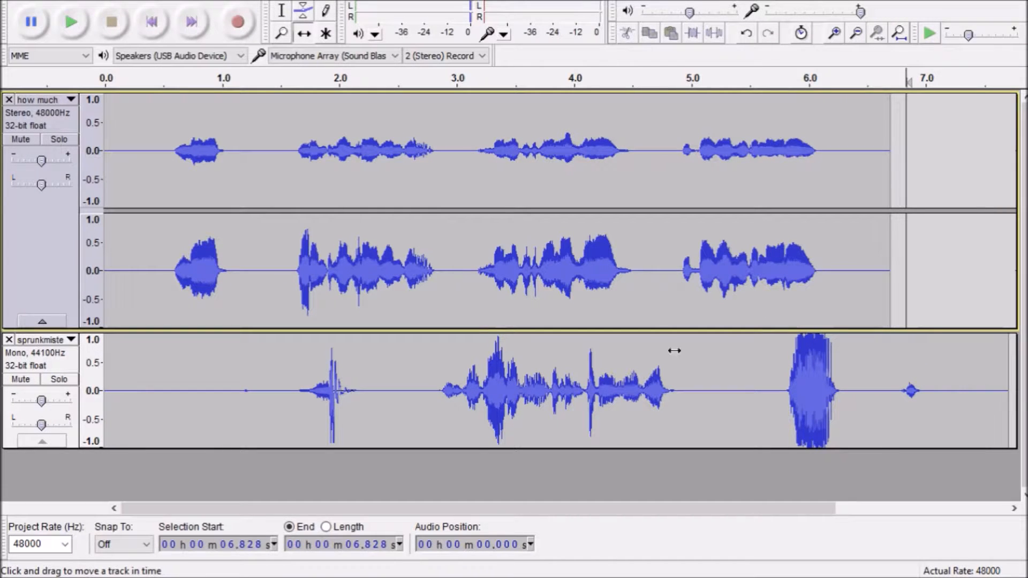
{"action": "left_click_drag", "start_coordinate": [657, 328], "coordinate": [653, 249]}
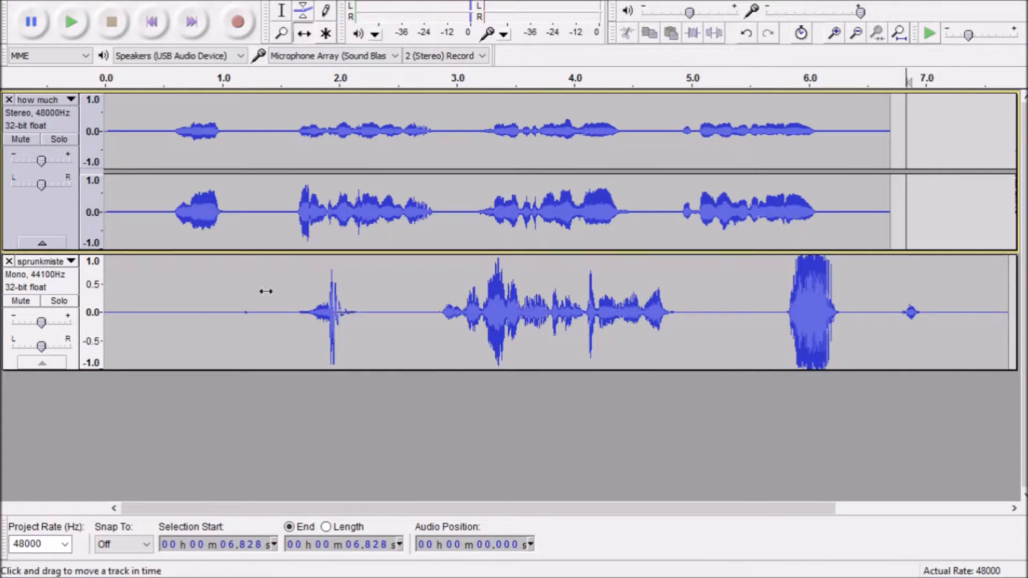
{"action": "left_click_drag", "start_coordinate": [239, 307], "coordinate": [809, 321]}
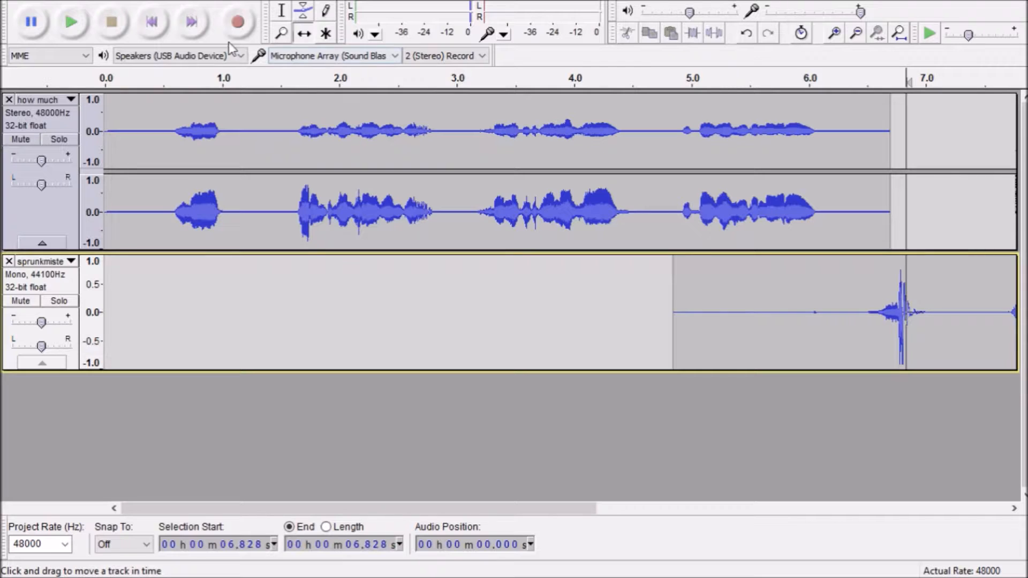
Step: Pan the how much track partly toward the left channel, previewing the playback before and after each adjustment
{"action": "left_click", "coordinate": [134, 75]}
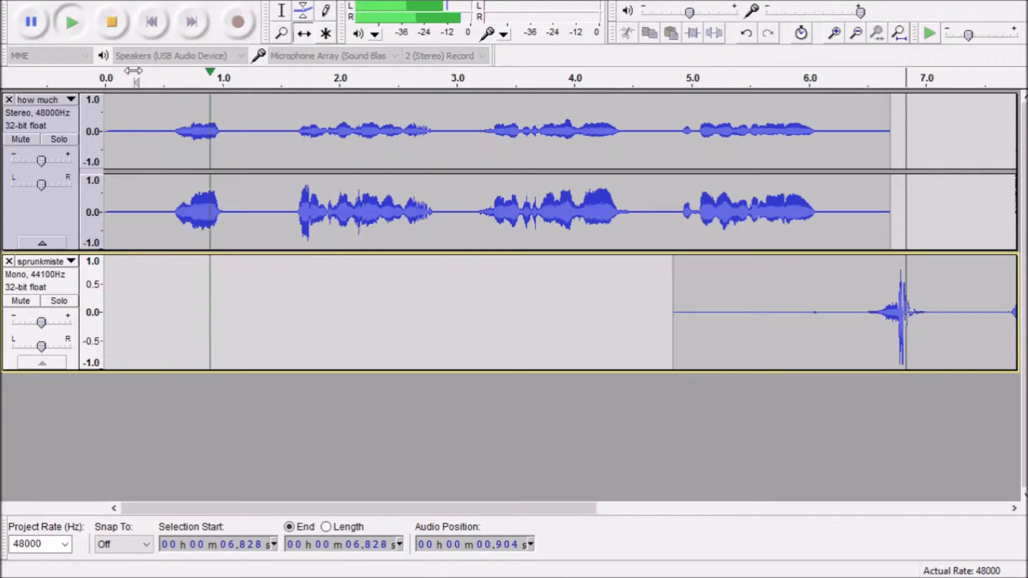
{"action": "left_click", "coordinate": [111, 23]}
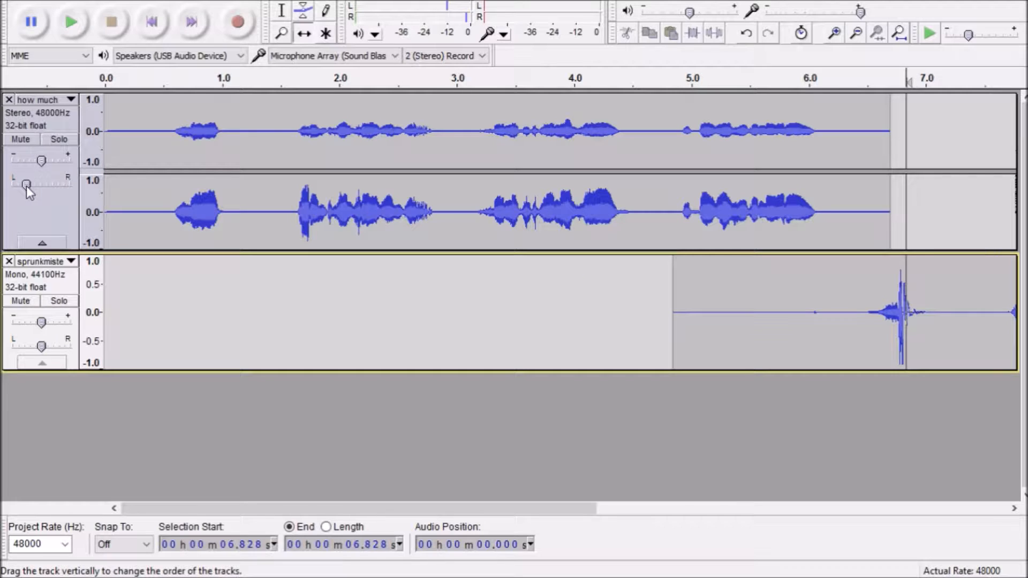
{"action": "key", "text": "space"}
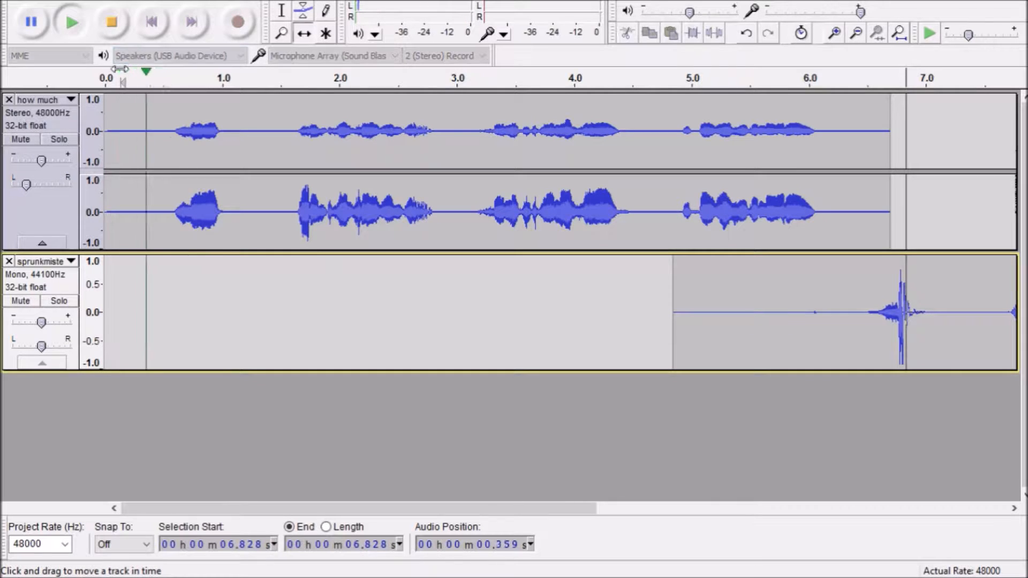
{"action": "left_click", "coordinate": [107, 27]}
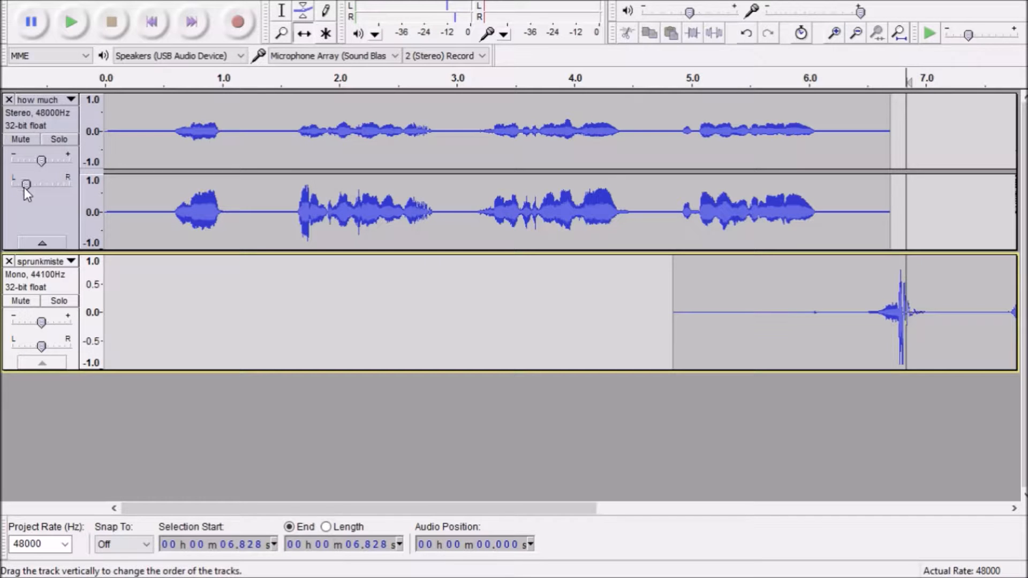
{"action": "left_click", "coordinate": [110, 81]}
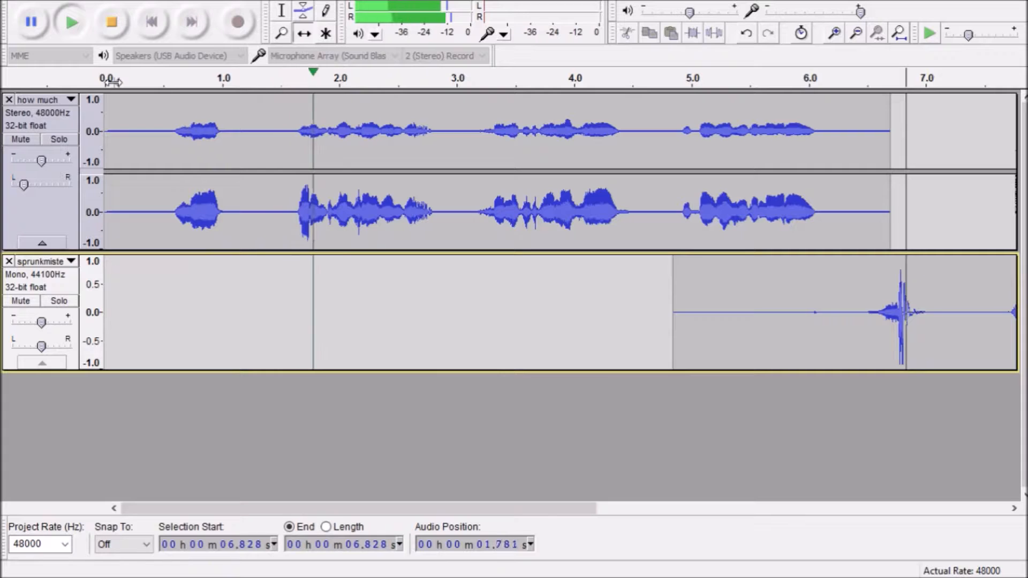
{"action": "left_click", "coordinate": [109, 22]}
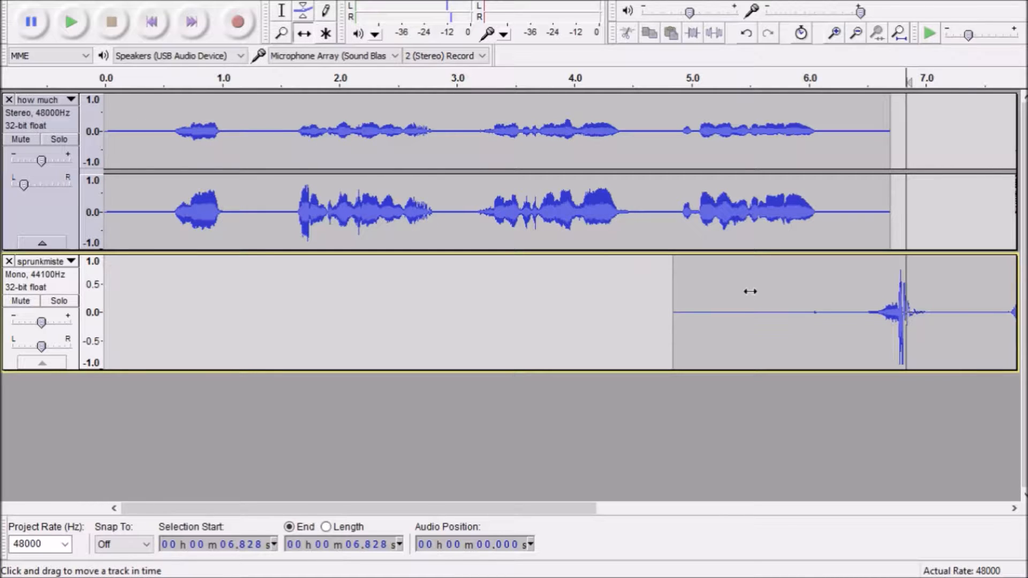
Step: Select the how much track's opening silence up to 0.572 s, and extend the selection over the whole clip to 6.760 s
{"action": "left_click", "coordinate": [281, 10]}
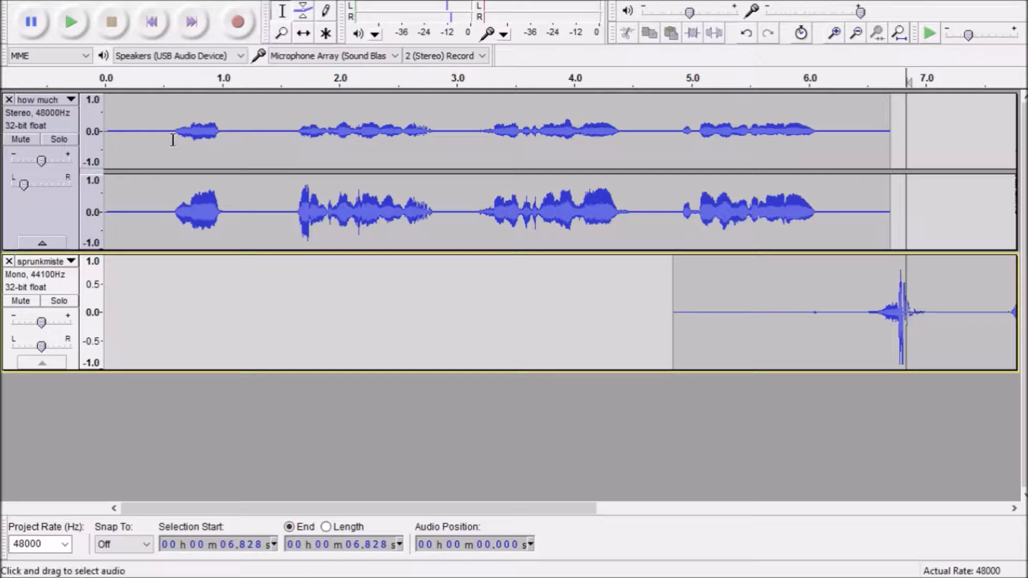
{"action": "left_click_drag", "start_coordinate": [172, 132], "coordinate": [104, 132]}
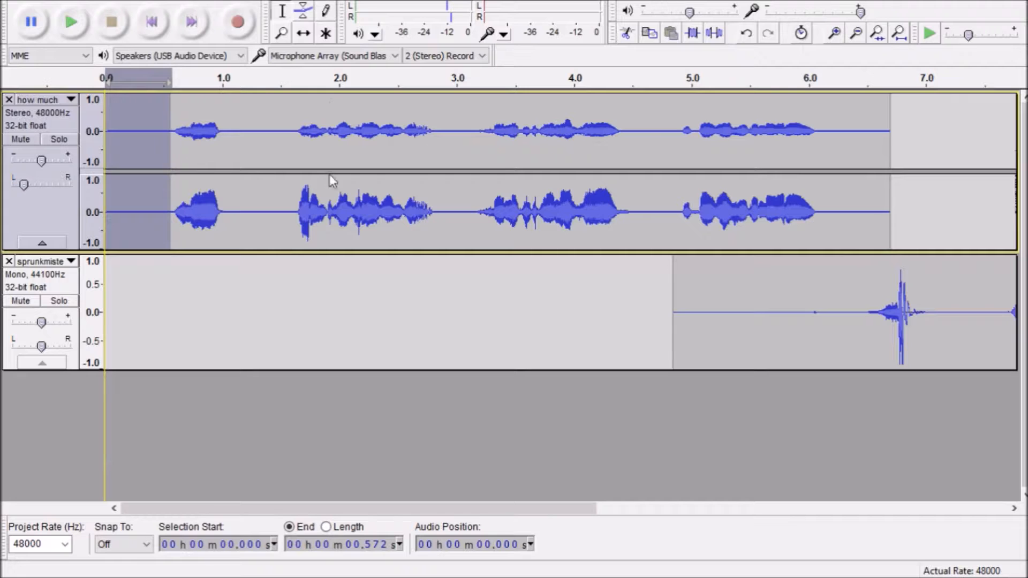
{"action": "left_click", "coordinate": [328, 265]}
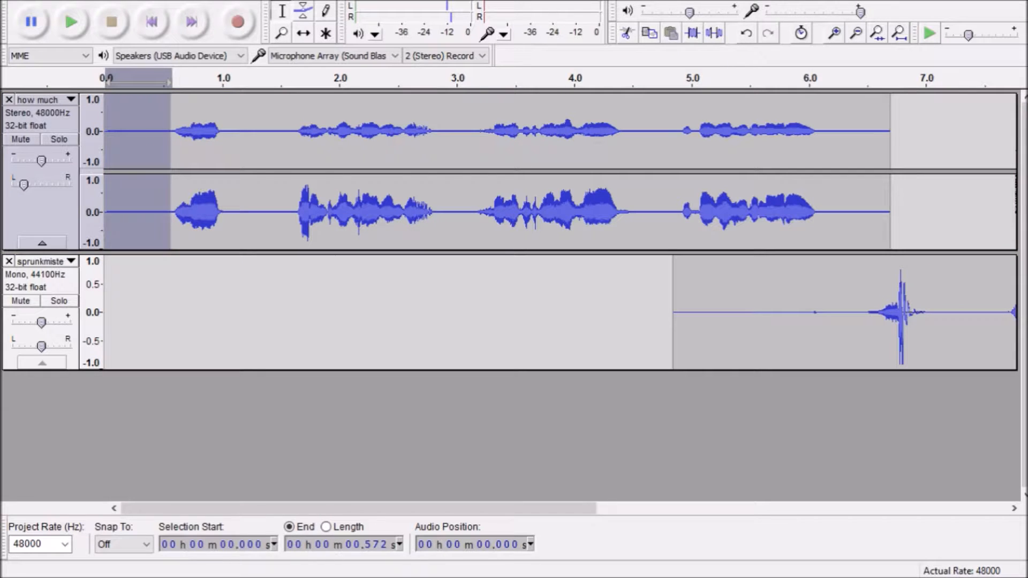
{"action": "left_click_drag", "start_coordinate": [898, 214], "coordinate": [89, 211]}
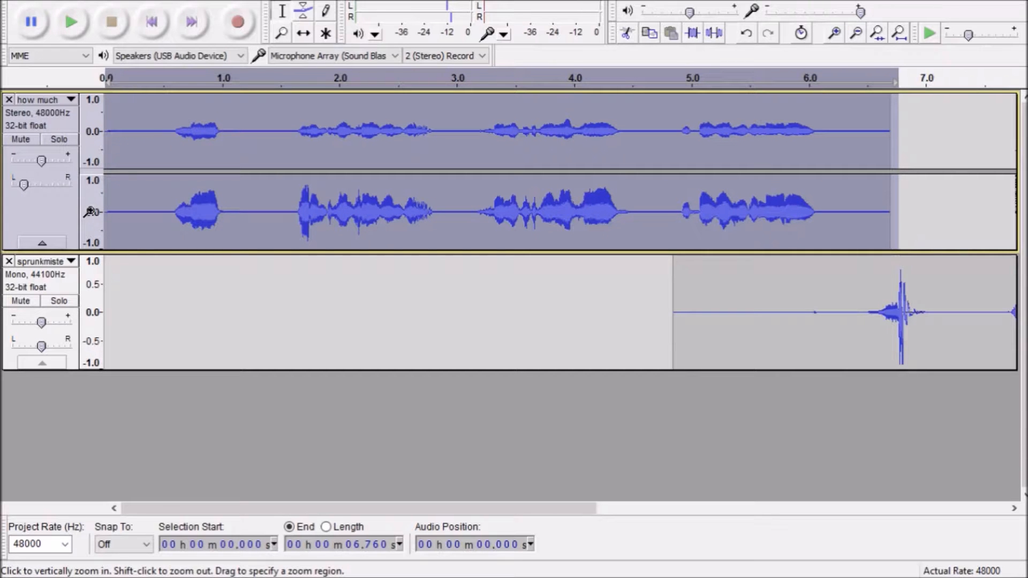
Step: Place the cursor at 0.054 s, lower the how much track's gain slightly and preview the playback
{"action": "left_click", "coordinate": [113, 129]}
{"action": "left_click", "coordinate": [84, 16]}
{"action": "left_click", "coordinate": [111, 22]}
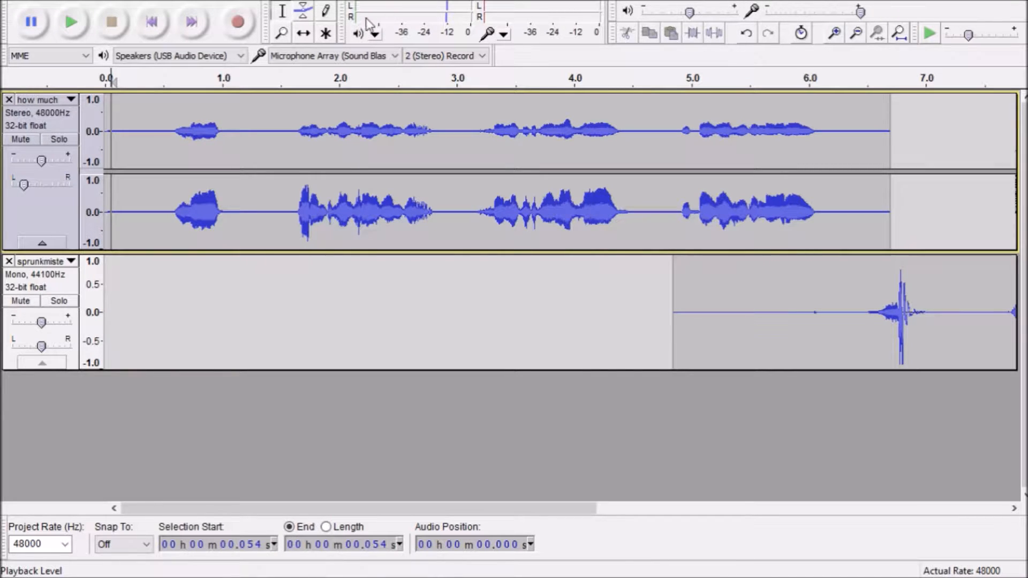
{"action": "left_click", "coordinate": [79, 31]}
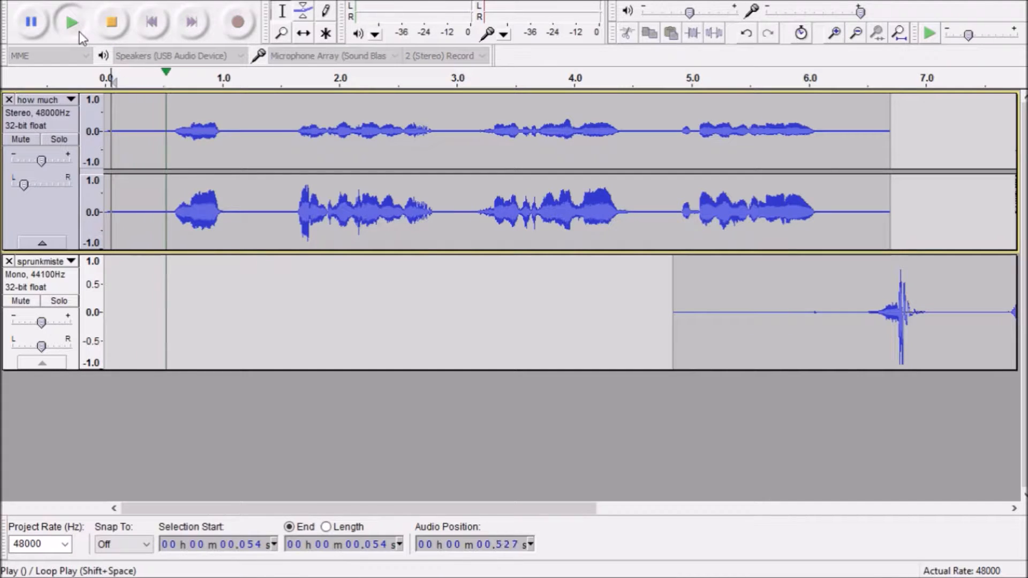
{"action": "left_click", "coordinate": [111, 24]}
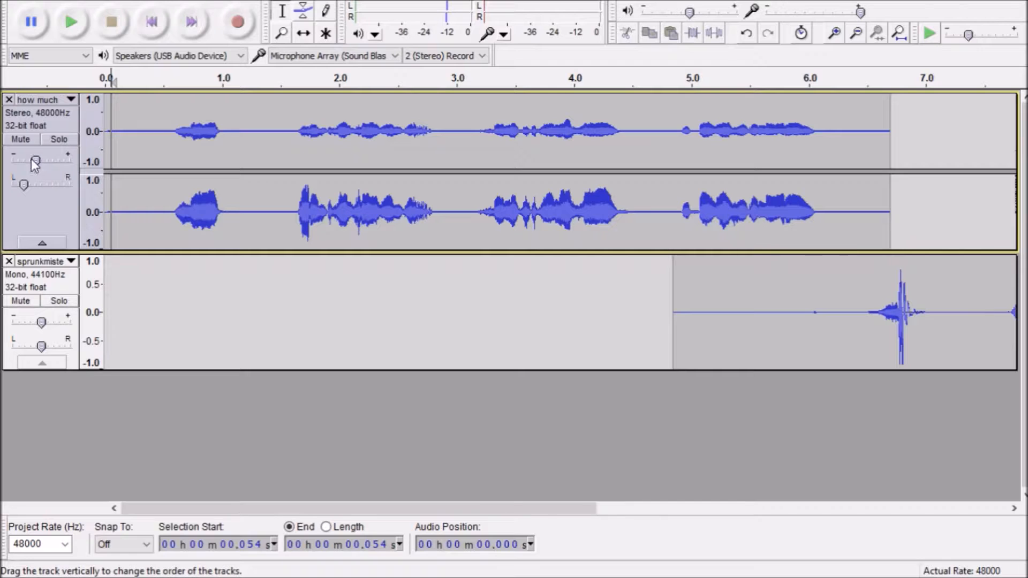
{"action": "left_click", "coordinate": [150, 79]}
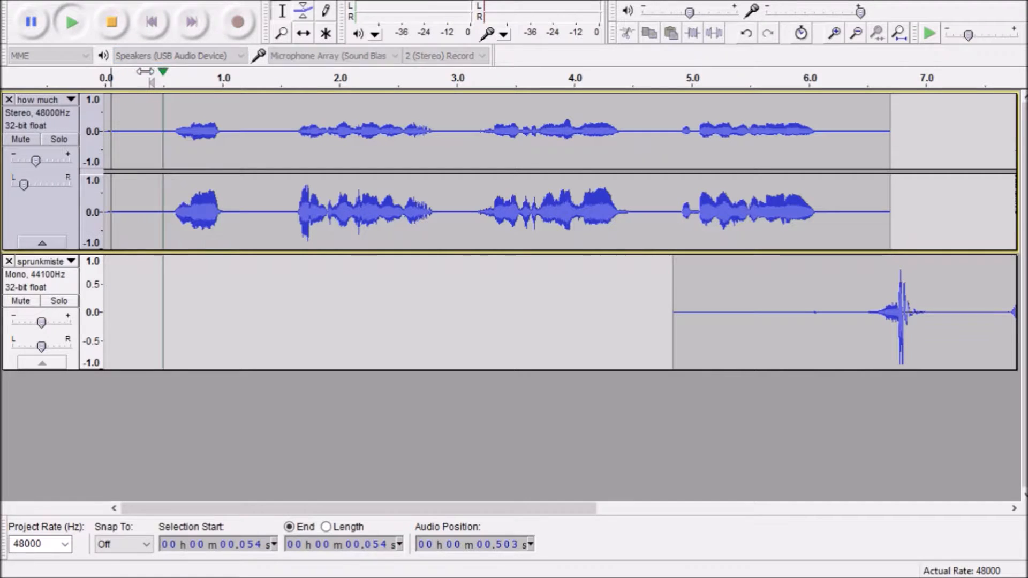
{"action": "left_click", "coordinate": [105, 29]}
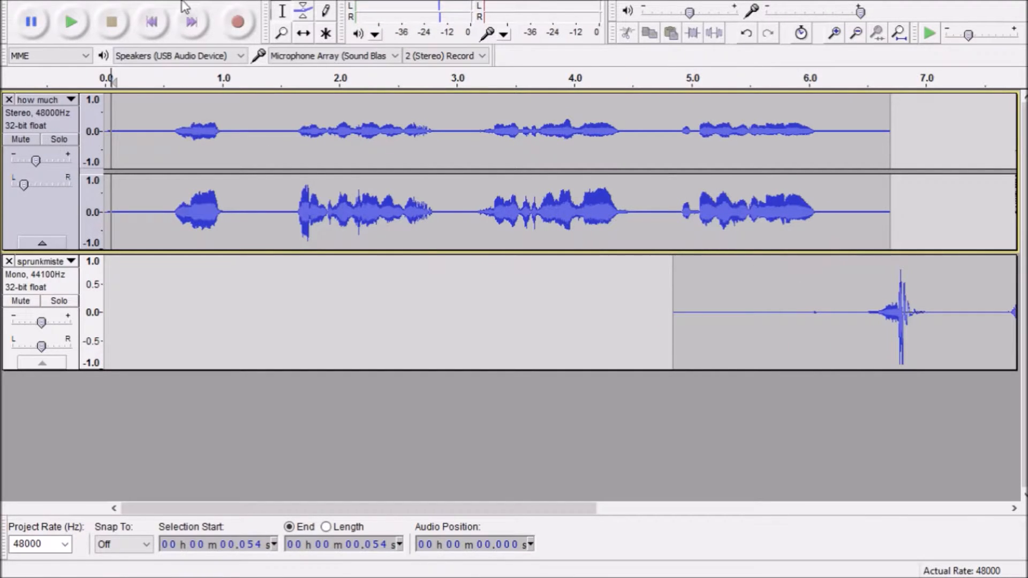
Step: Shift the how much clip to start at about 5.4 s and the sprunkmiste clip to the timeline's beginning, and preview the playback
{"action": "left_click", "coordinate": [303, 33]}
{"action": "left_click_drag", "start_coordinate": [335, 135], "coordinate": [914, 144]}
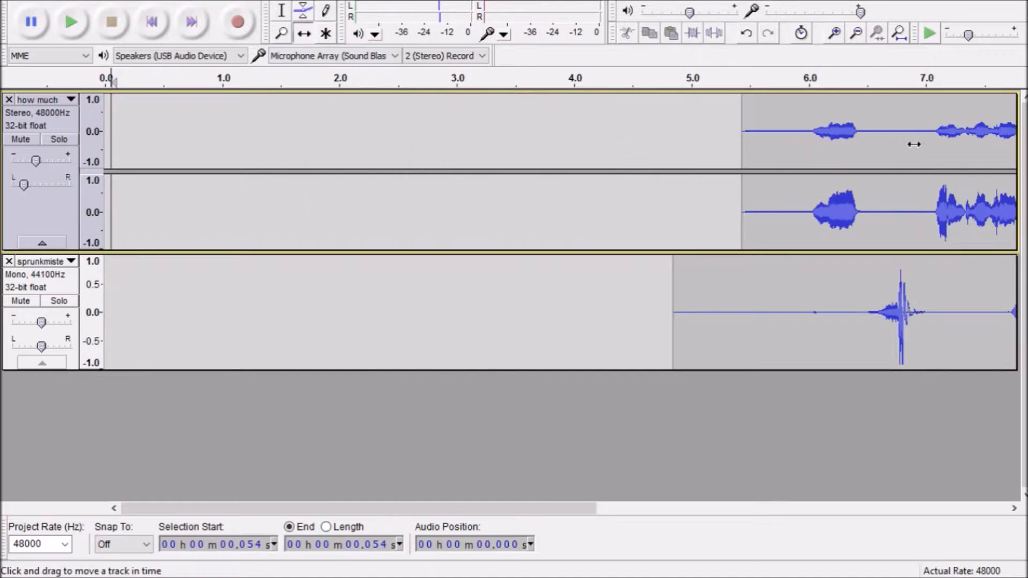
{"action": "left_click_drag", "start_coordinate": [815, 320], "coordinate": [229, 368]}
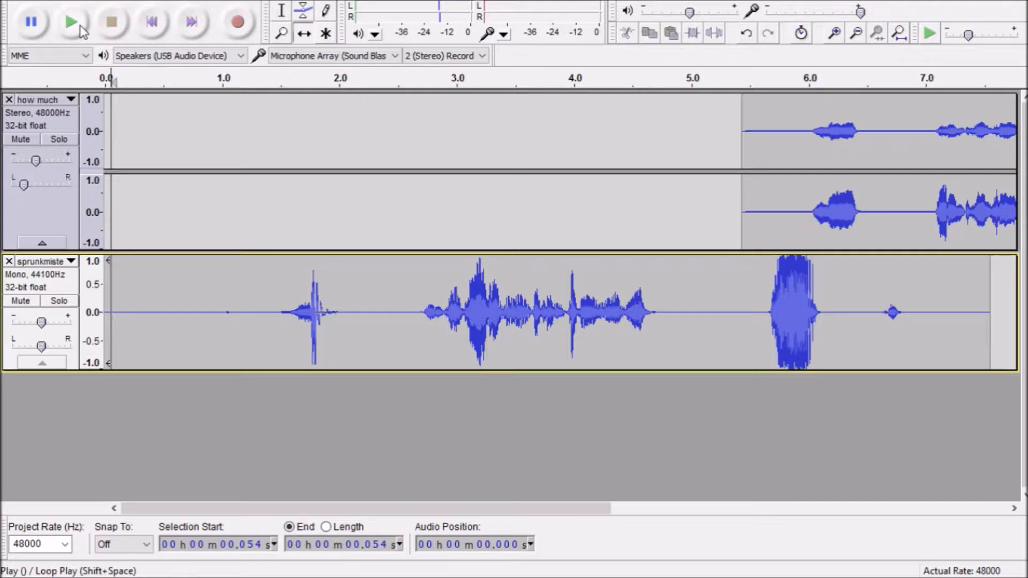
{"action": "left_click", "coordinate": [80, 25]}
{"action": "left_click", "coordinate": [112, 22]}
Step: Delete the sprunkmiste track's opening silence from 0 to 1.375 s
{"action": "left_click", "coordinate": [281, 11]}
{"action": "left_click_drag", "start_coordinate": [260, 322], "coordinate": [101, 309]}
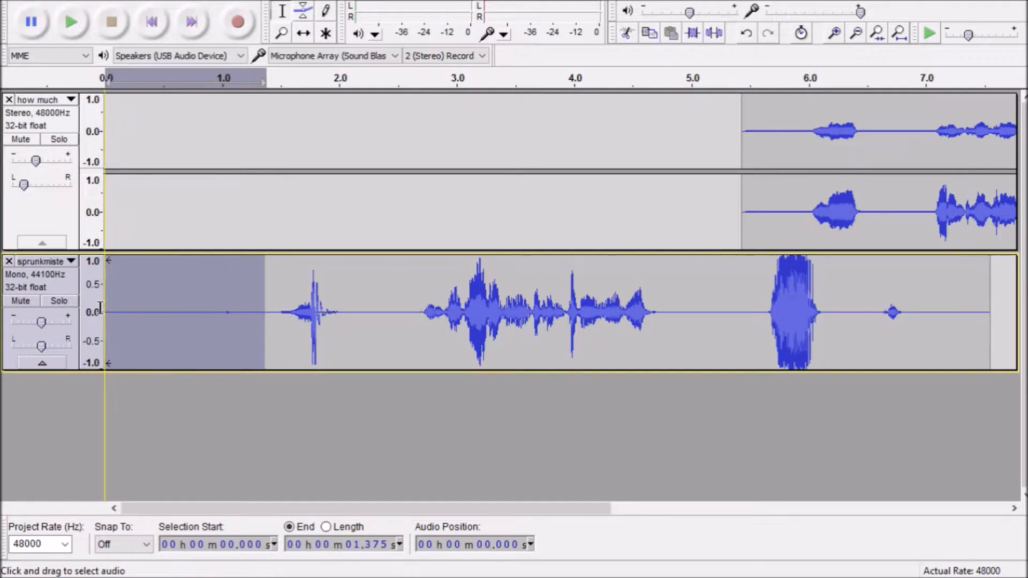
{"action": "key", "text": "Delete"}
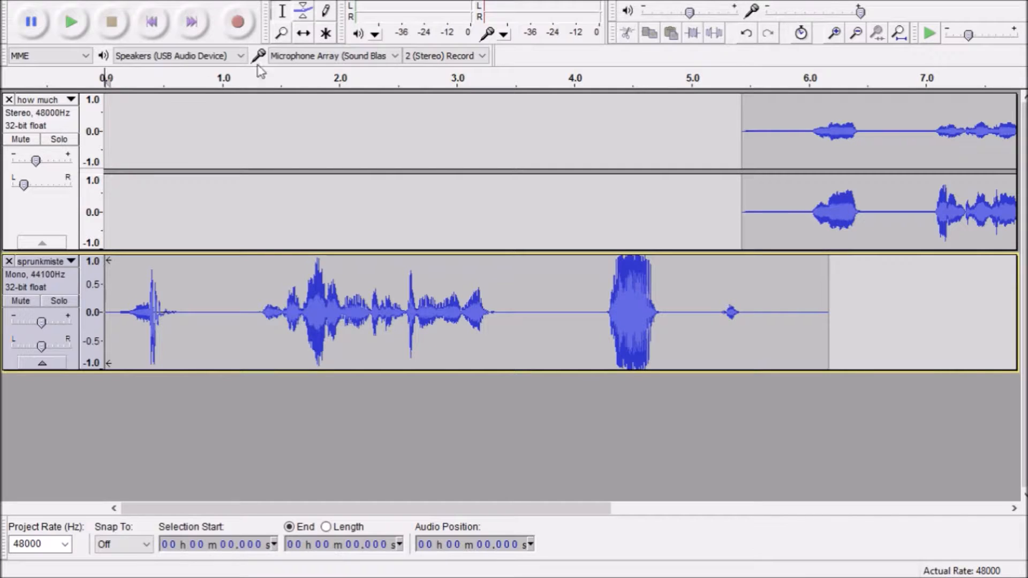
Step: Align the start of the trimmed sprunkmiste clip with 0 s and preview the playback
{"action": "left_click", "coordinate": [303, 33]}
{"action": "left_click_drag", "start_coordinate": [175, 343], "coordinate": [231, 335]}
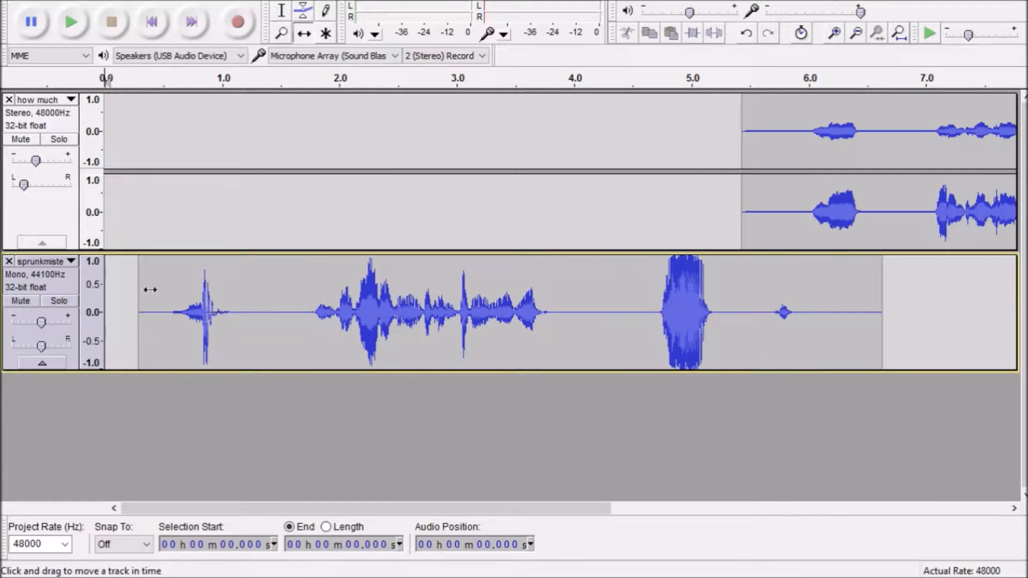
{"action": "left_click_drag", "start_coordinate": [219, 341], "coordinate": [182, 330]}
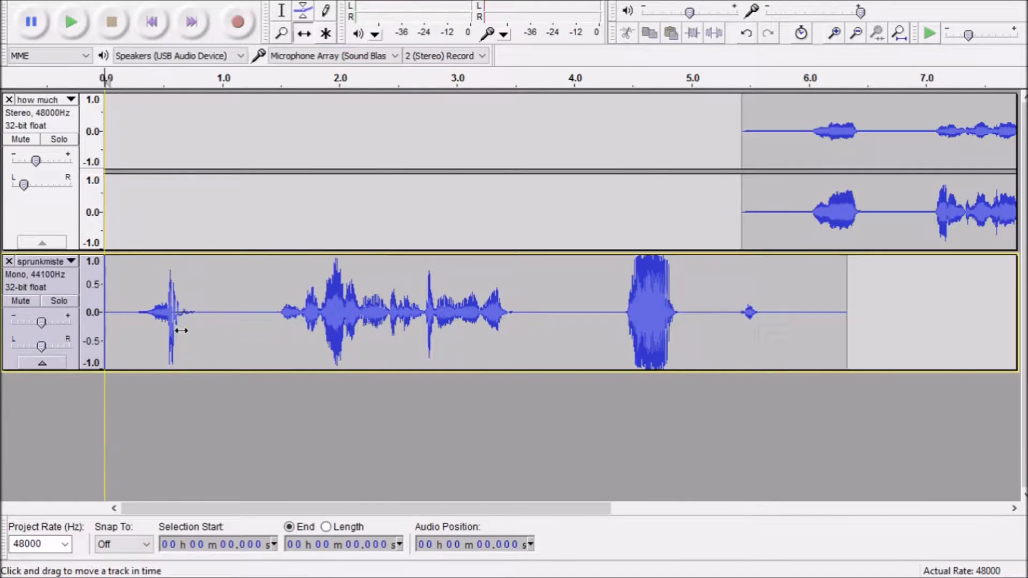
{"action": "left_click", "coordinate": [110, 79]}
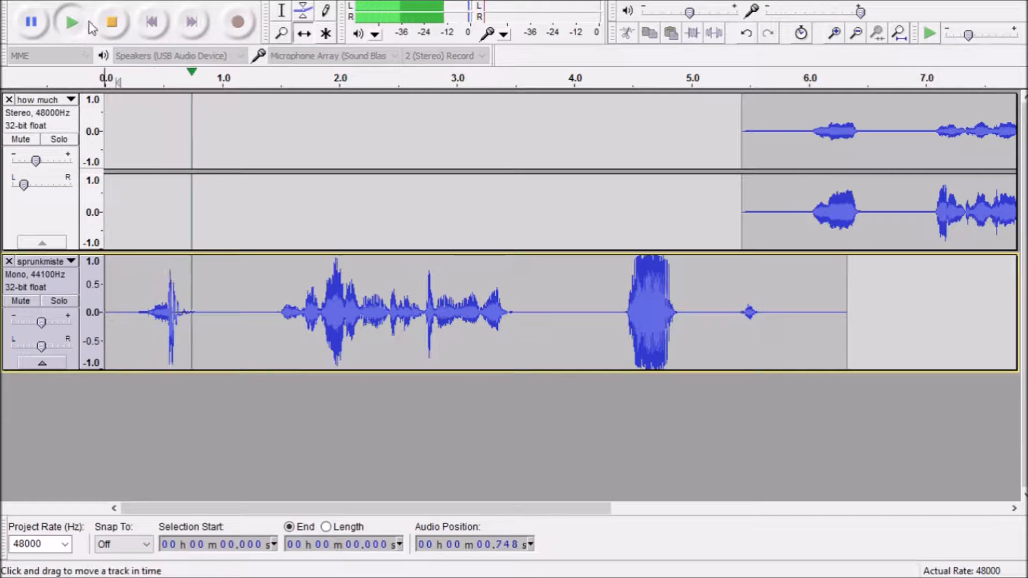
{"action": "left_click", "coordinate": [123, 17]}
Step: Delete the end of the sprunkmiste clip from 5.112 s onward, including the faint last sound
{"action": "left_click", "coordinate": [283, 10]}
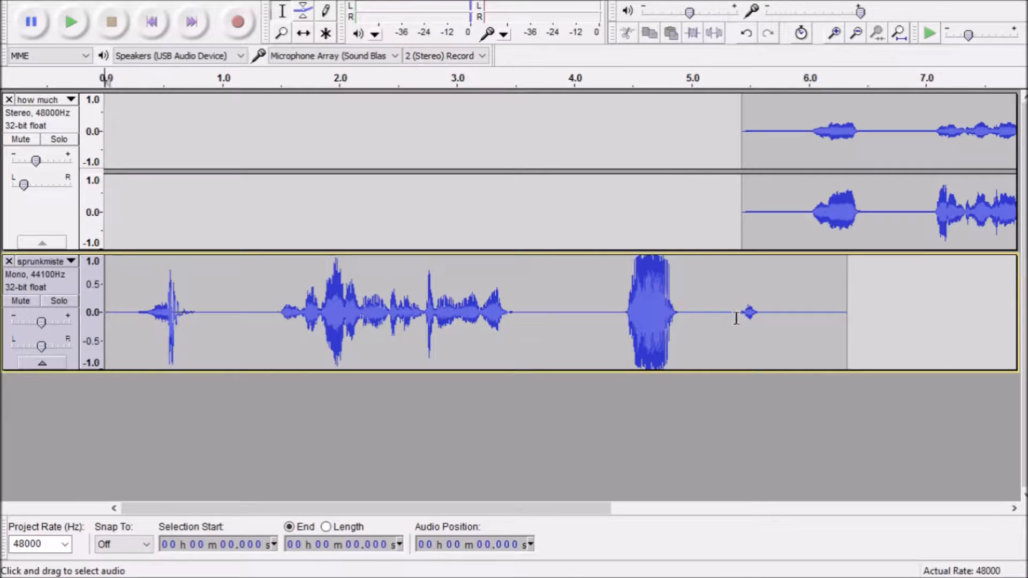
{"action": "left_click_drag", "start_coordinate": [772, 314], "coordinate": [738, 315]}
{"action": "left_click_drag", "start_coordinate": [846, 325], "coordinate": [705, 325]}
{"action": "key", "text": "Delete"}
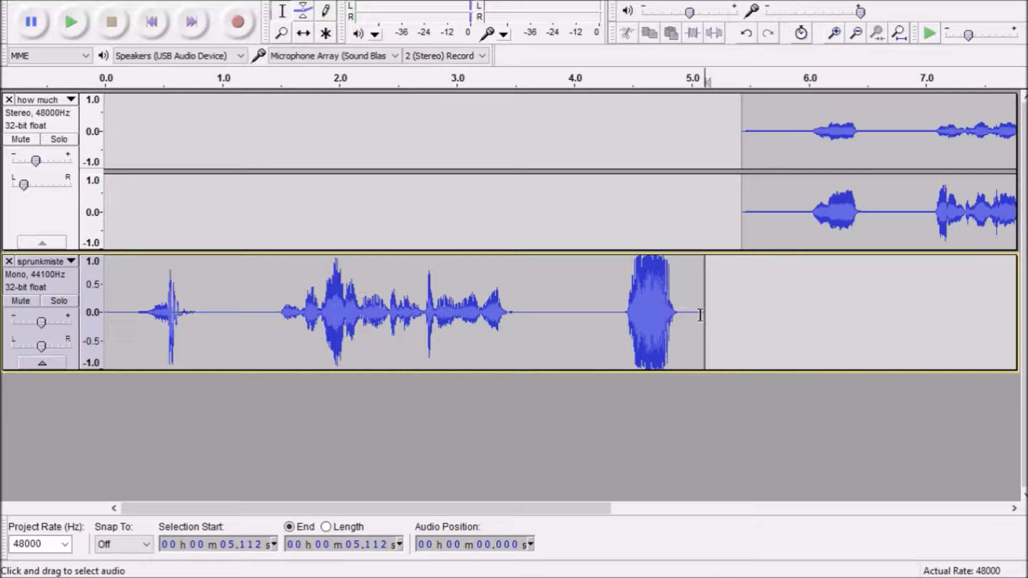
Step: Reduce the amplitude of the loud sprunkmiste sound between 4.350 s and 5.031 s, and preview the playback
{"action": "left_click_drag", "start_coordinate": [695, 315], "coordinate": [616, 312]}
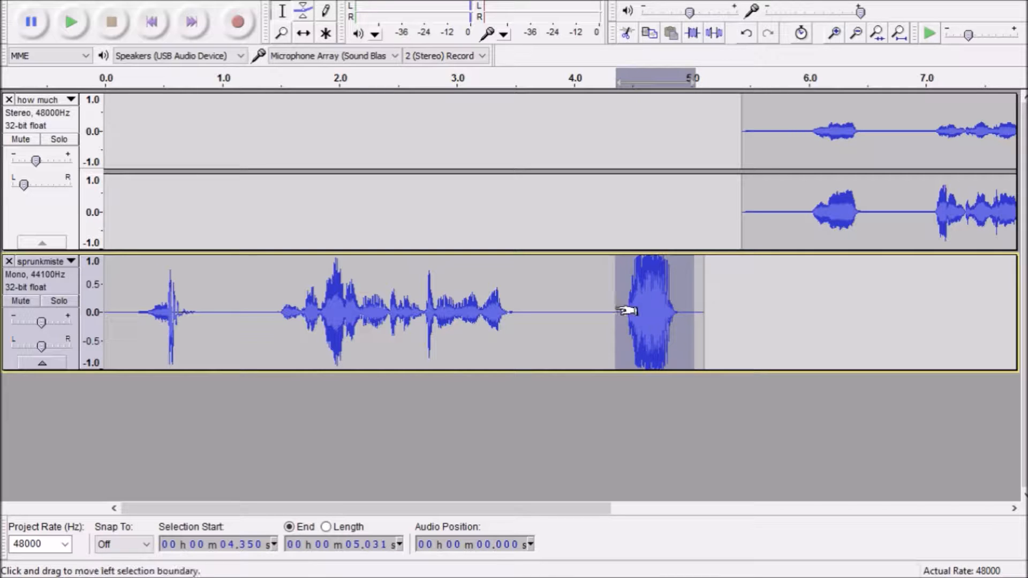
{"action": "left_click", "coordinate": [317, 23]}
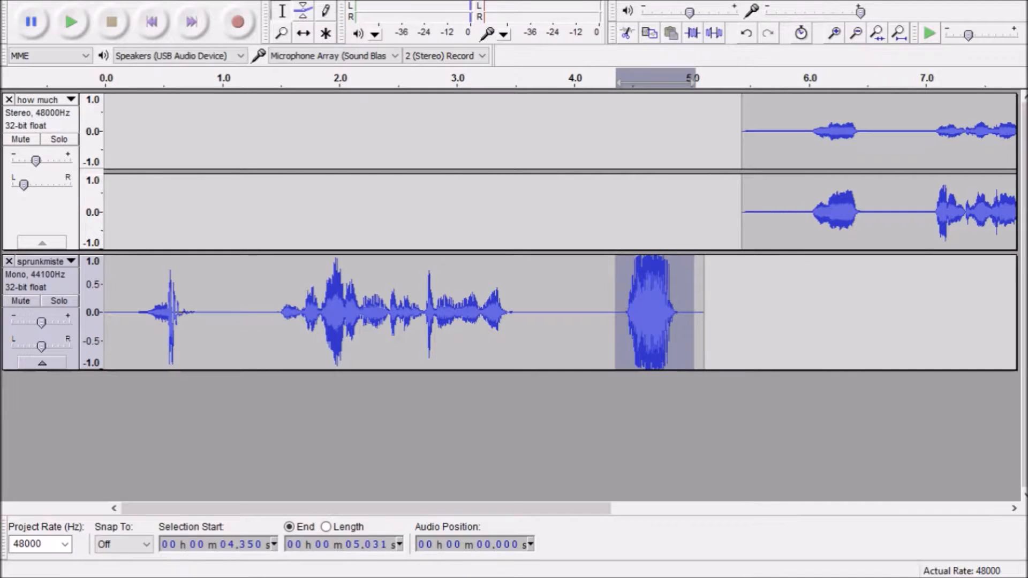
{"action": "left_click", "coordinate": [506, 333]}
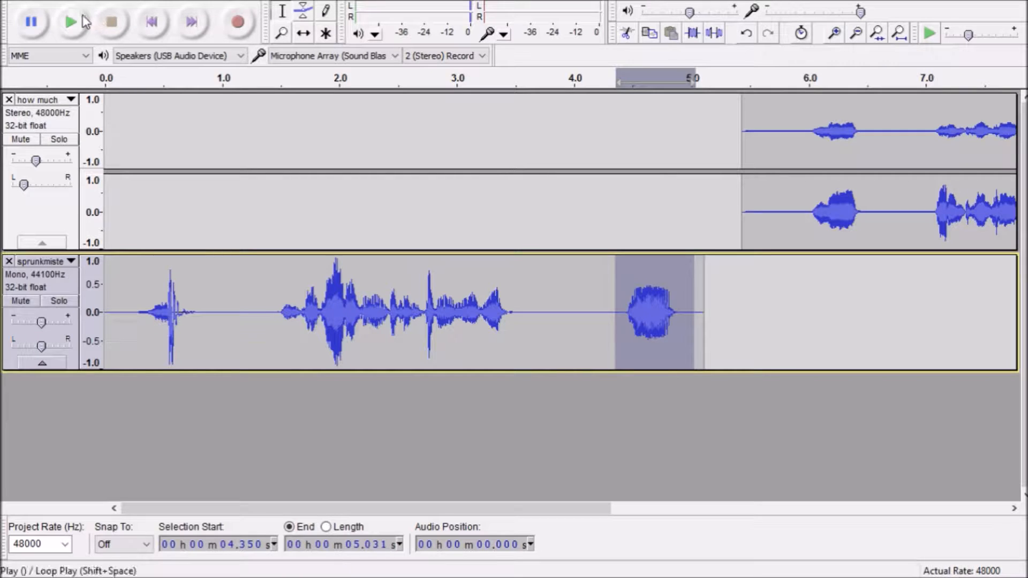
{"action": "left_click", "coordinate": [83, 21]}
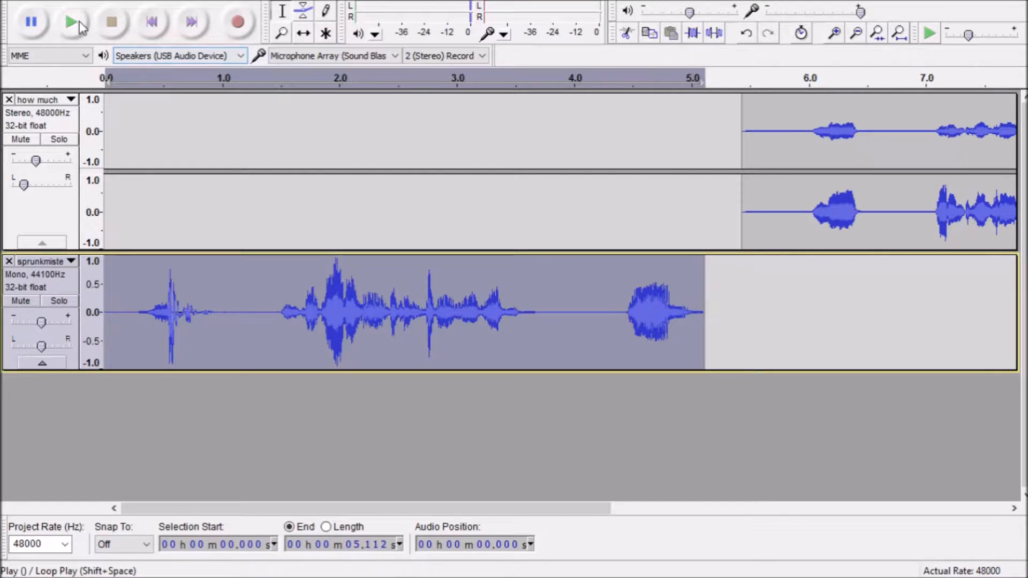
{"action": "left_click", "coordinate": [79, 22]}
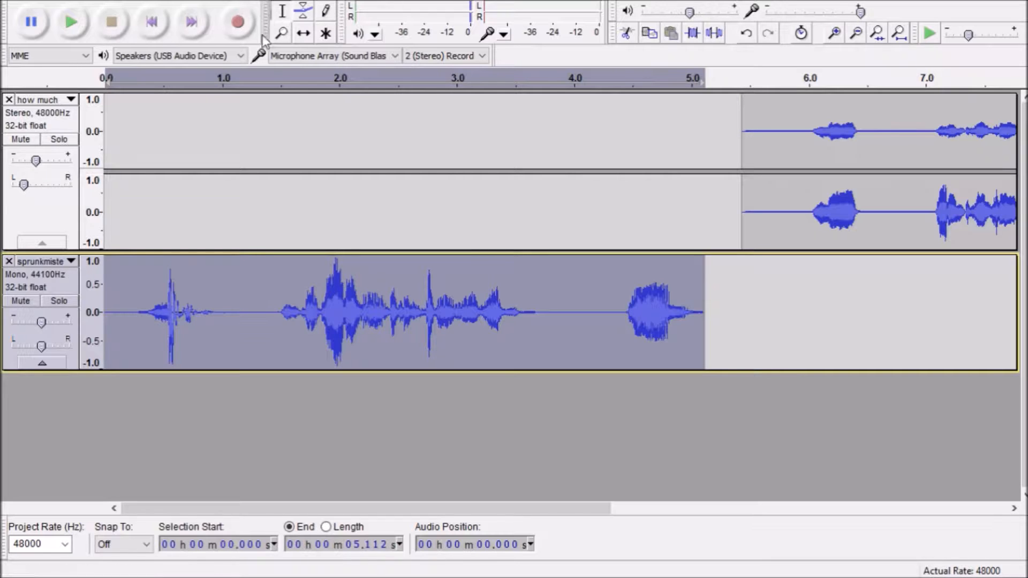
Step: Move the how much clip back to 0 s and the sprunkmiste clip to 7.291 s, and preview the playback
{"action": "left_click", "coordinate": [301, 37]}
{"action": "left_click_drag", "start_coordinate": [364, 301], "coordinate": [882, 301]}
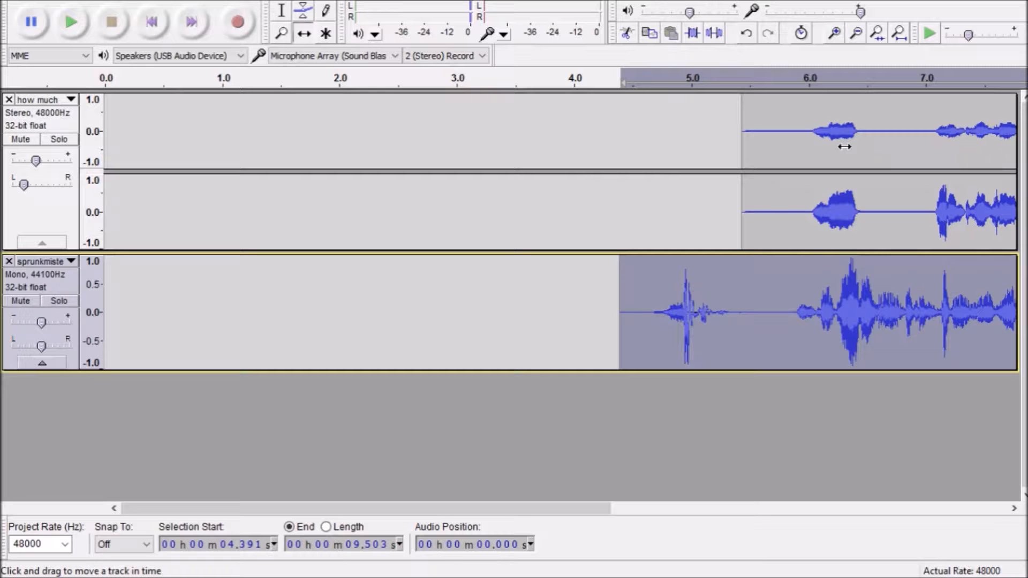
{"action": "left_click_drag", "start_coordinate": [844, 146], "coordinate": [209, 161]}
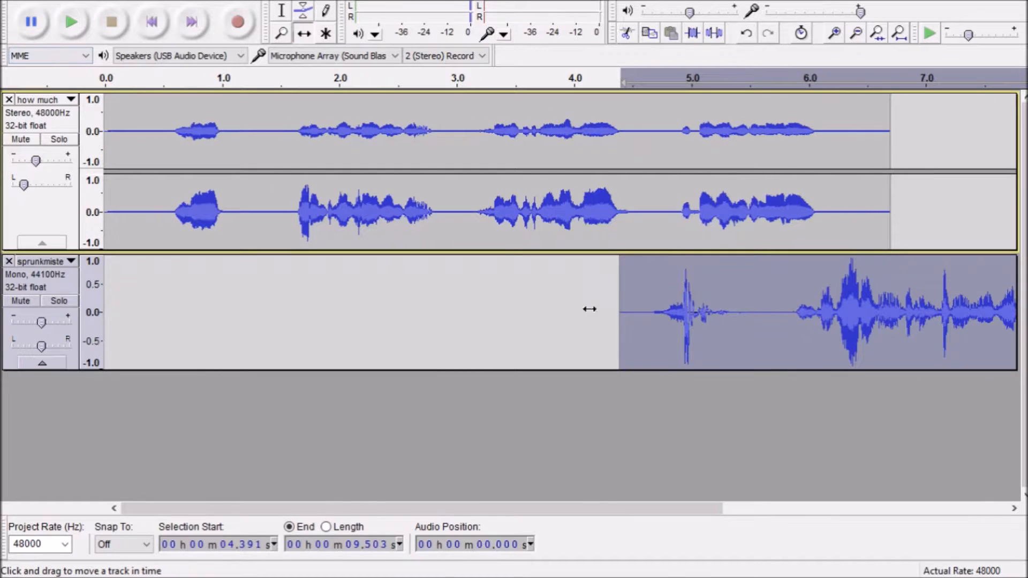
{"action": "left_click_drag", "start_coordinate": [663, 311], "coordinate": [1003, 310]}
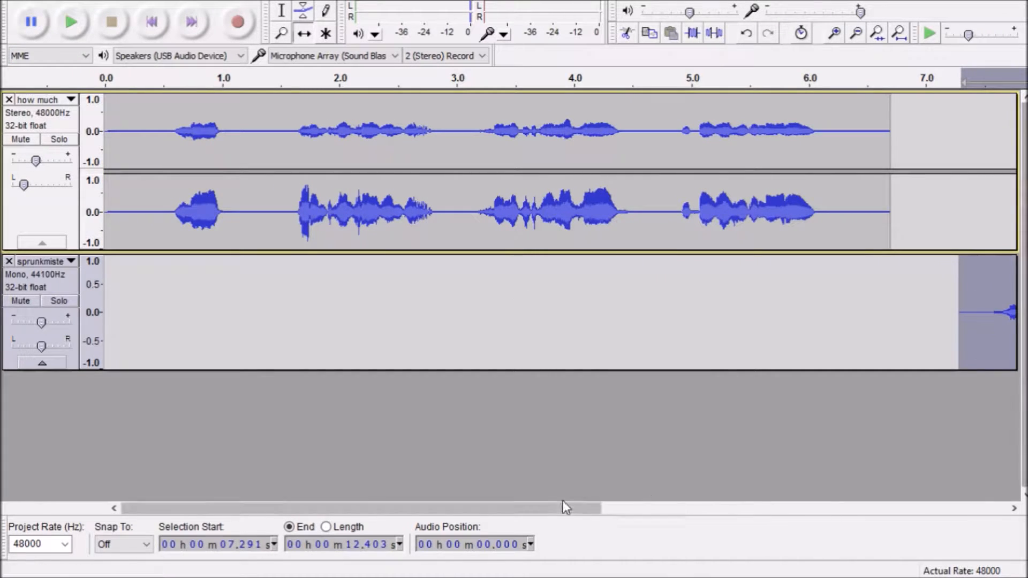
{"action": "mouse_move", "coordinate": [532, 514]}
{"action": "left_mouse_down"}
{"action": "mouse_move", "coordinate": [578, 509]}
{"action": "mouse_move", "coordinate": [518, 511]}
{"action": "left_mouse_up"}
{"action": "left_click", "coordinate": [73, 76]}
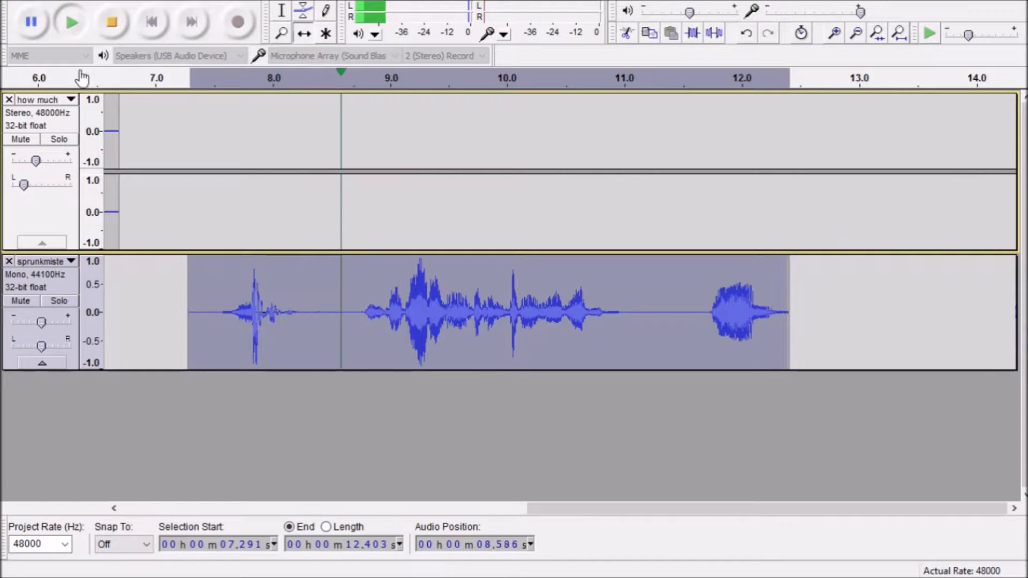
{"action": "key", "text": "space"}
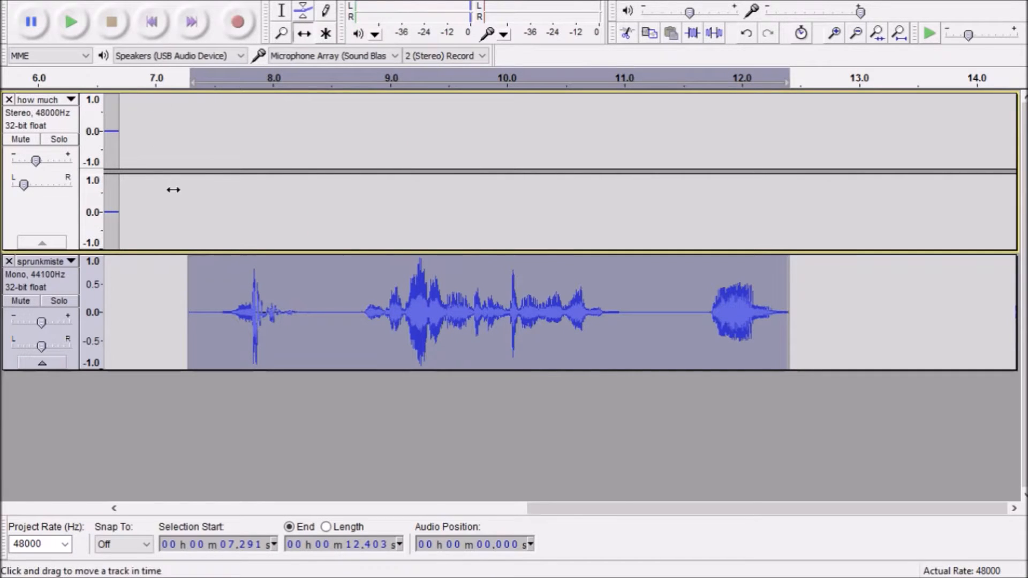
Step: Move the sprunkmiste clip to start at 7.114 s with slightly lower track gain, and preview the transition from the how much clip
{"action": "left_click_drag", "start_coordinate": [558, 503], "coordinate": [490, 503]}
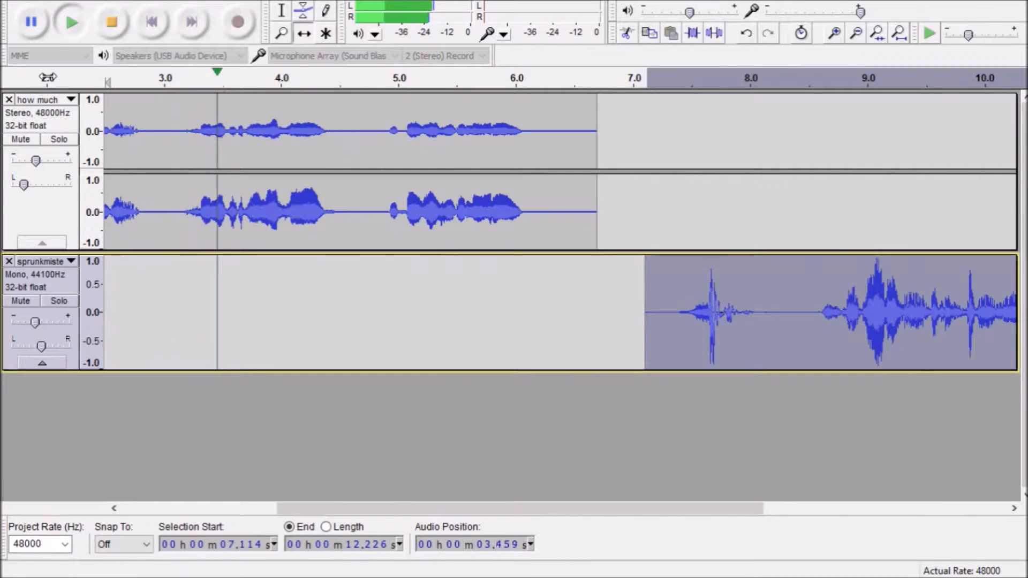
{"action": "left_click", "coordinate": [104, 31]}
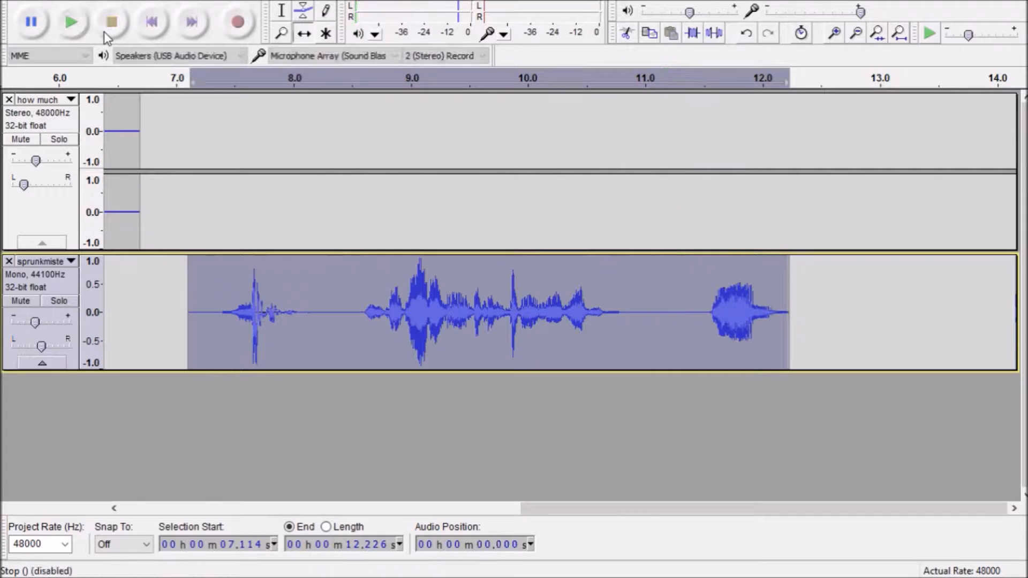
{"action": "left_click_drag", "start_coordinate": [567, 509], "coordinate": [433, 506]}
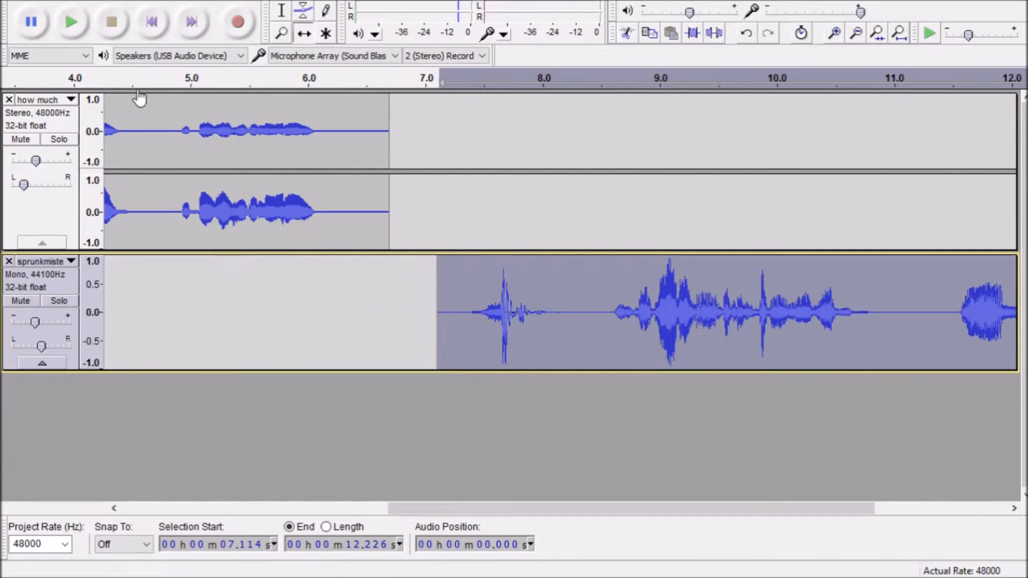
{"action": "left_click", "coordinate": [5, 79]}
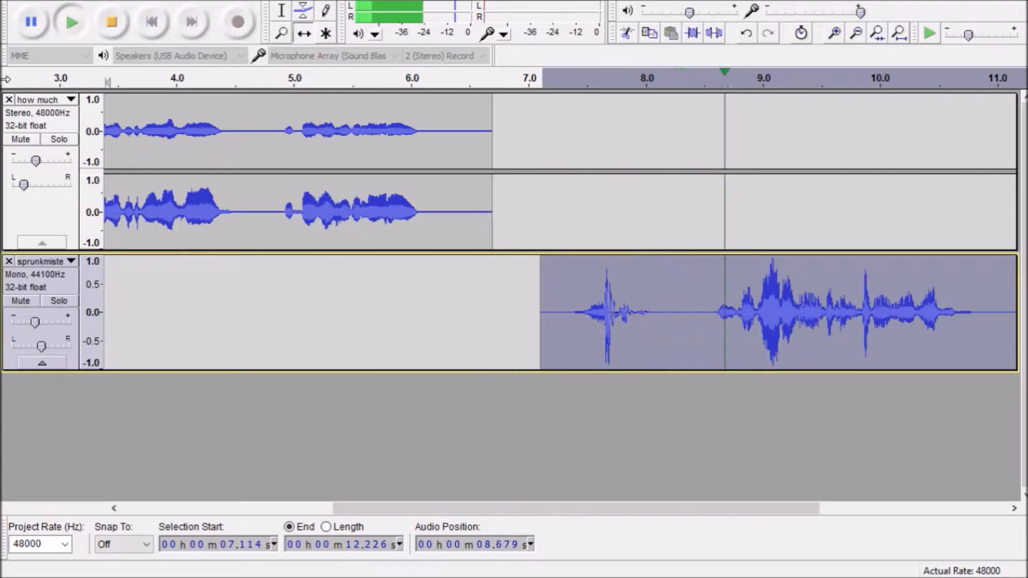
{"action": "left_click", "coordinate": [112, 22]}
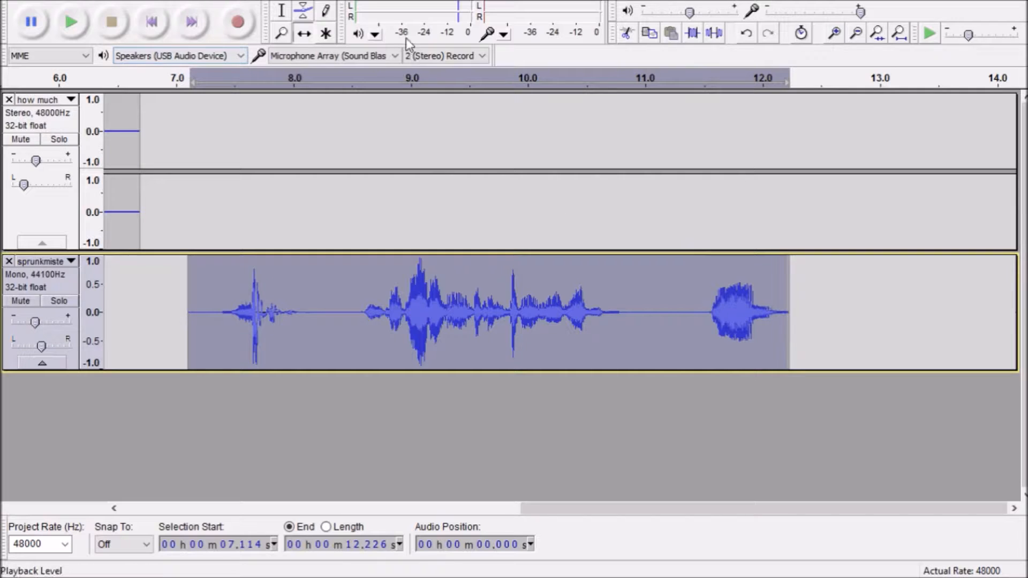
Step: Select the sprunkmiste clip's final sound from 11.287 s to 12.185 s
{"action": "left_click", "coordinate": [681, 284]}
{"action": "left_click_drag", "start_coordinate": [682, 287], "coordinate": [771, 308]}
{"action": "key", "text": "ctrl+x"}
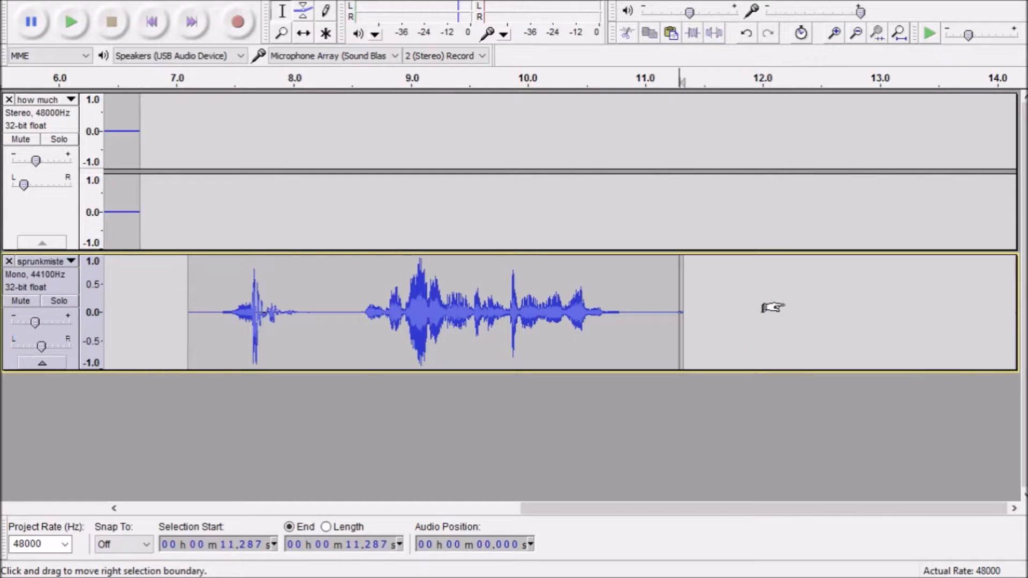
{"action": "left_click", "coordinate": [759, 292]}
{"action": "left_click", "coordinate": [859, 303]}
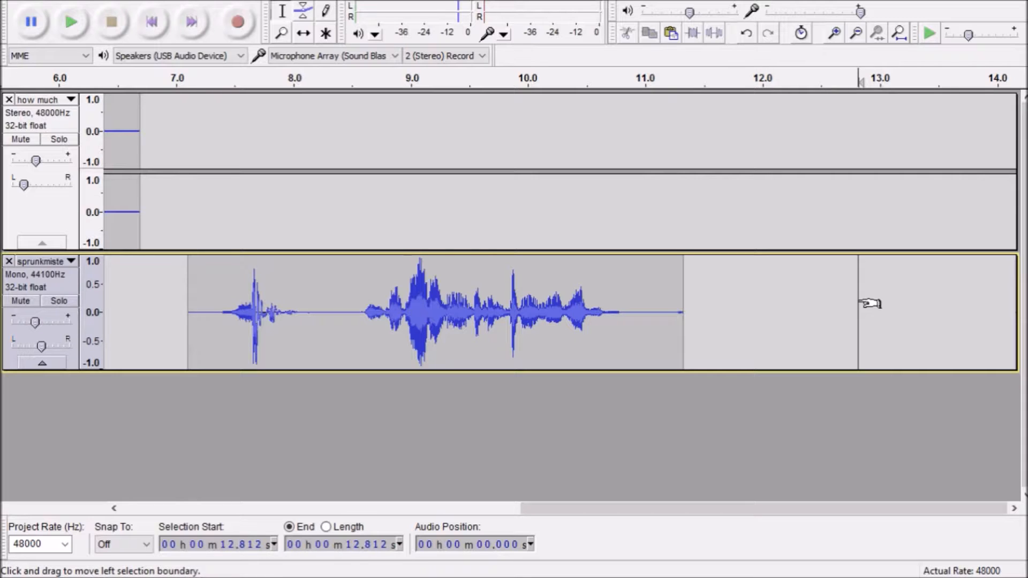
{"action": "key", "text": "ctrl+z"}
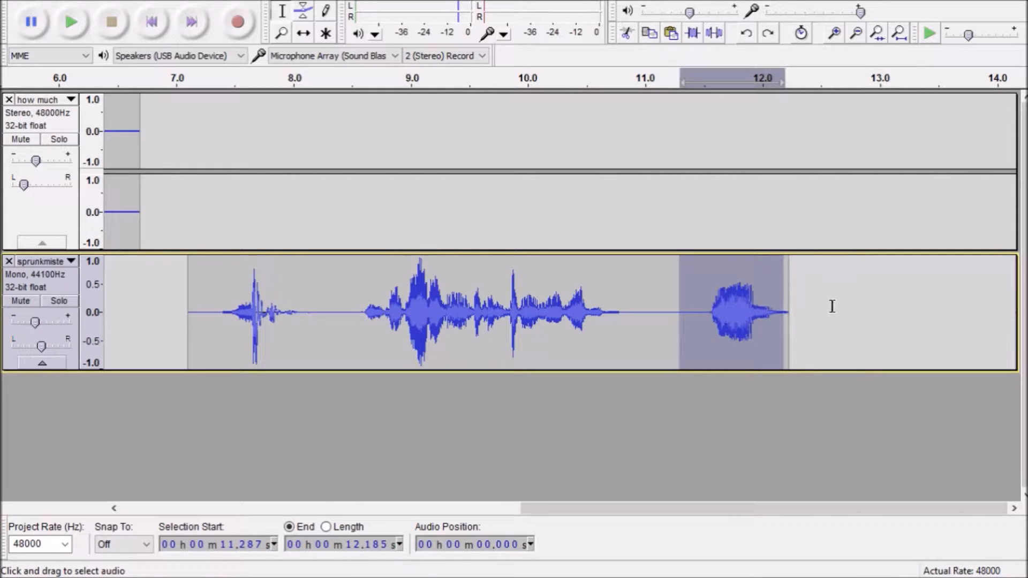
Step: Extend the selection to the sprunkmiste clip's end at 12.226 s, and cut and paste it as a separate clip at 12.757 s
{"action": "left_click_drag", "start_coordinate": [768, 320], "coordinate": [789, 320]}
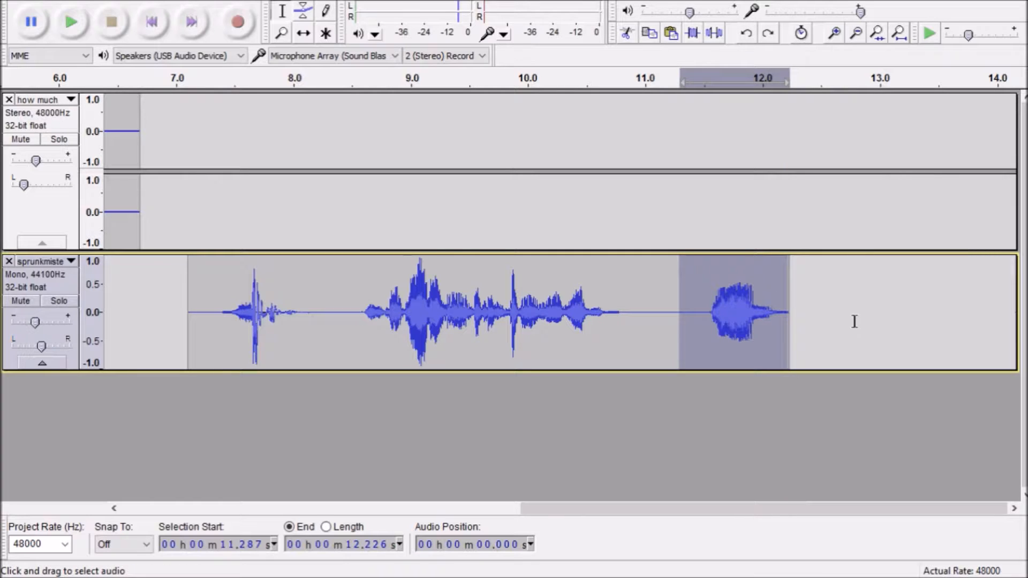
{"action": "key", "text": "ctrl+x"}
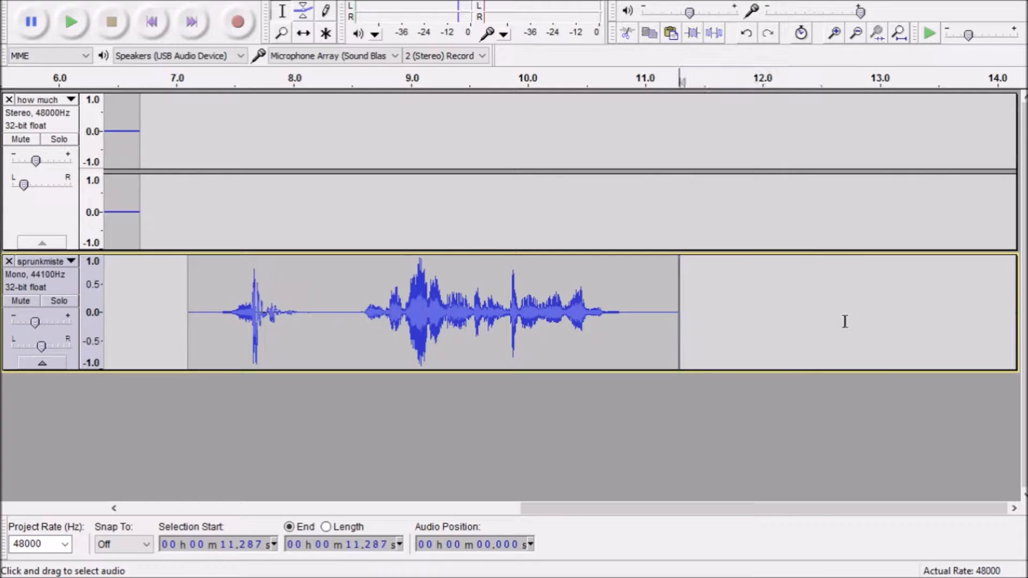
{"action": "left_click", "coordinate": [852, 321]}
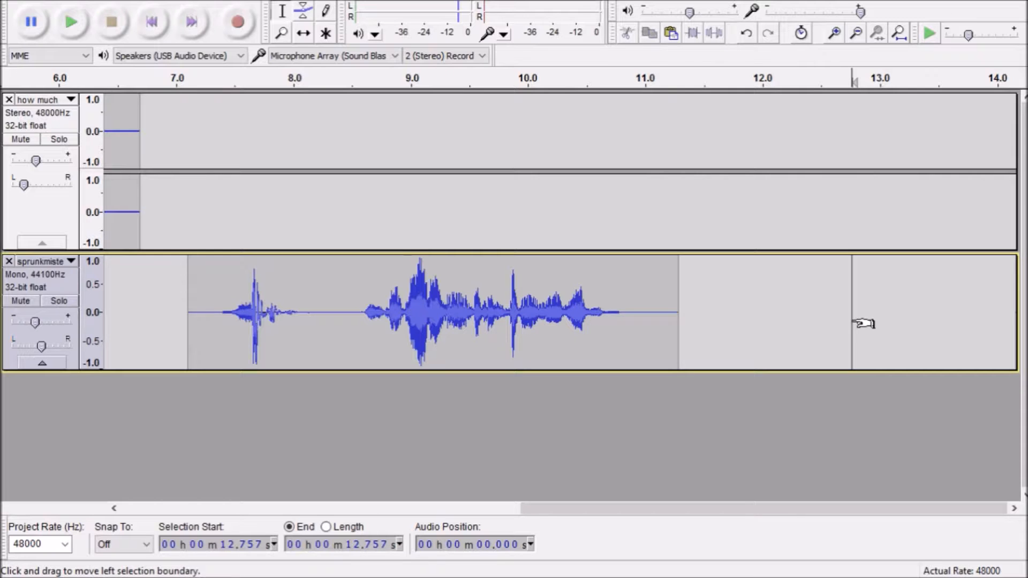
{"action": "key", "text": "ctrl+v"}
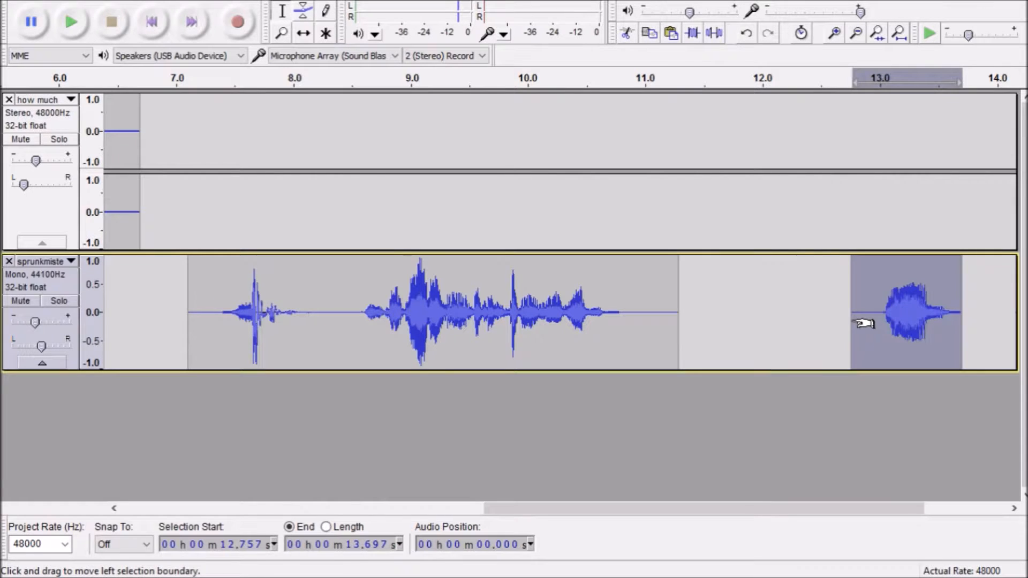
Step: Shift the pasted sprunkmiste clip to start at 12.206 s and preview the playback from about 9.3 s
{"action": "left_click", "coordinate": [304, 33]}
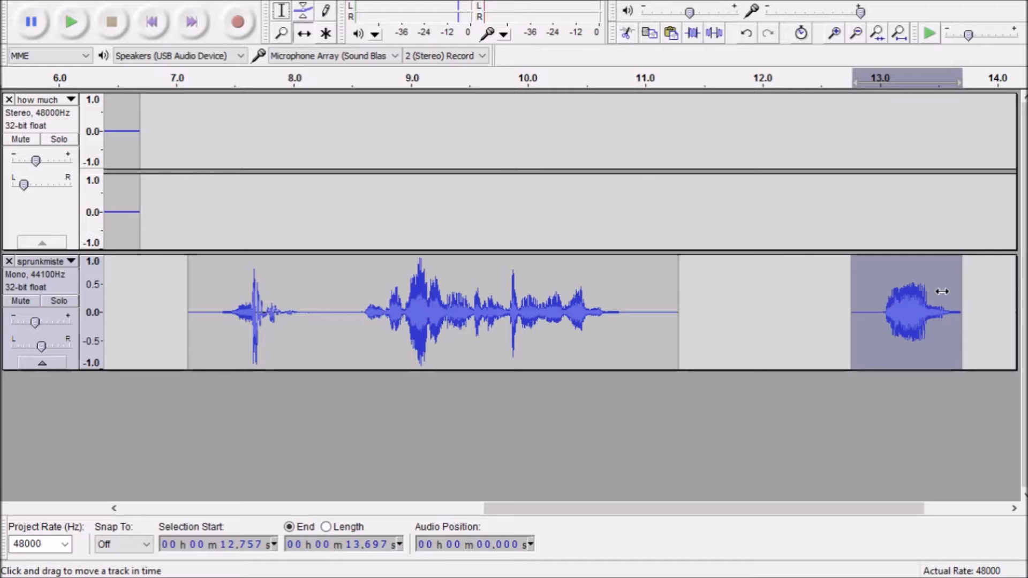
{"action": "left_click_drag", "start_coordinate": [859, 303], "coordinate": [785, 302]}
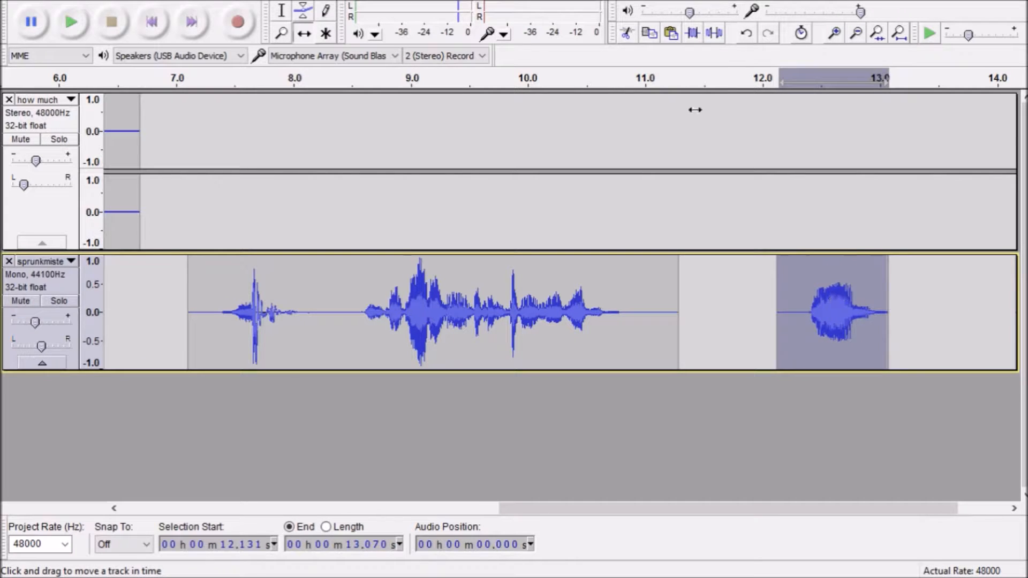
{"action": "left_click_drag", "start_coordinate": [853, 298], "coordinate": [862, 298]}
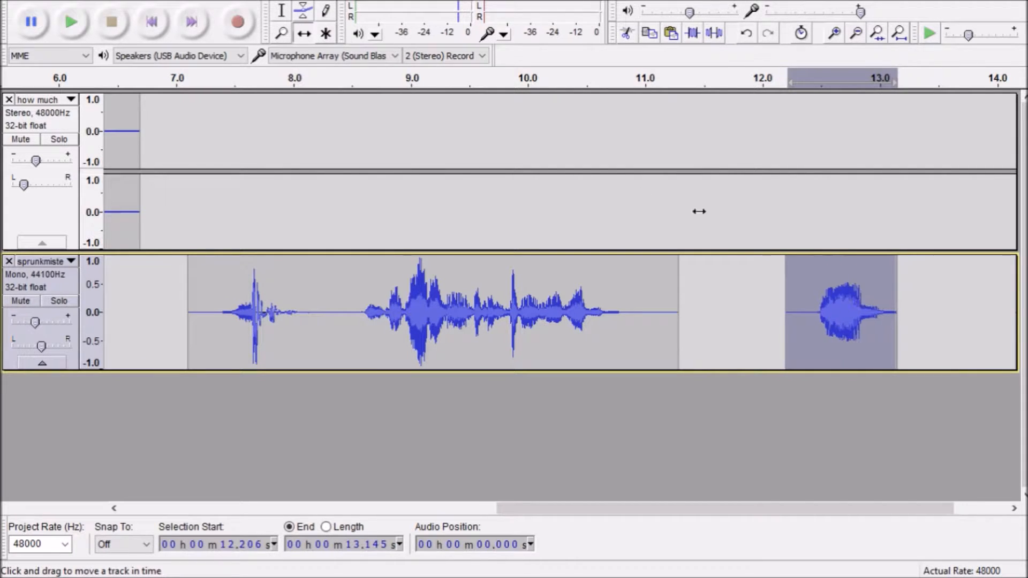
{"action": "left_click", "coordinate": [453, 83]}
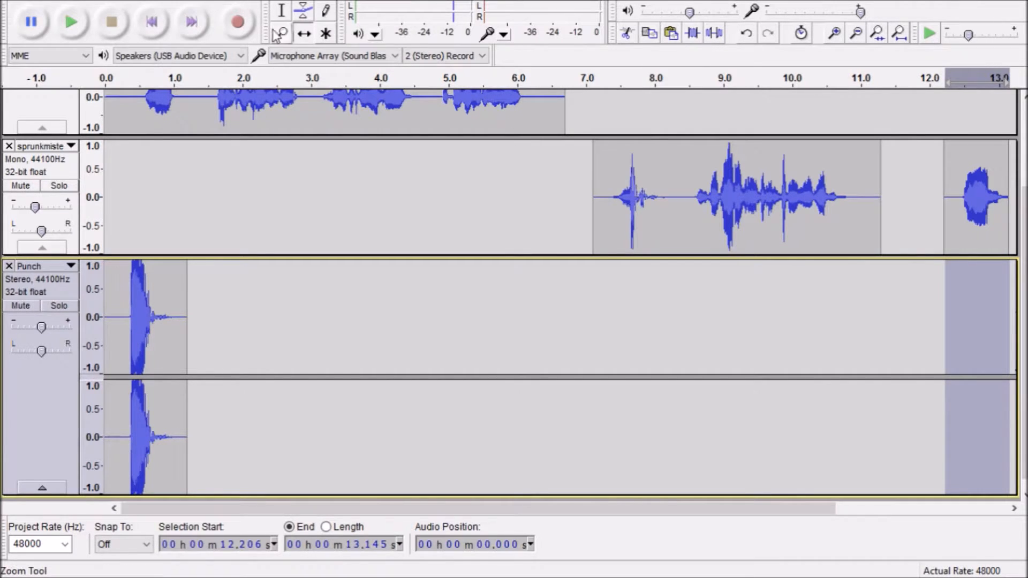
Step: Move the Punch clip to start at about 12 s, lower its track gain, and preview the playback from about 11.7 s
{"action": "left_click_drag", "start_coordinate": [153, 313], "coordinate": [959, 346]}
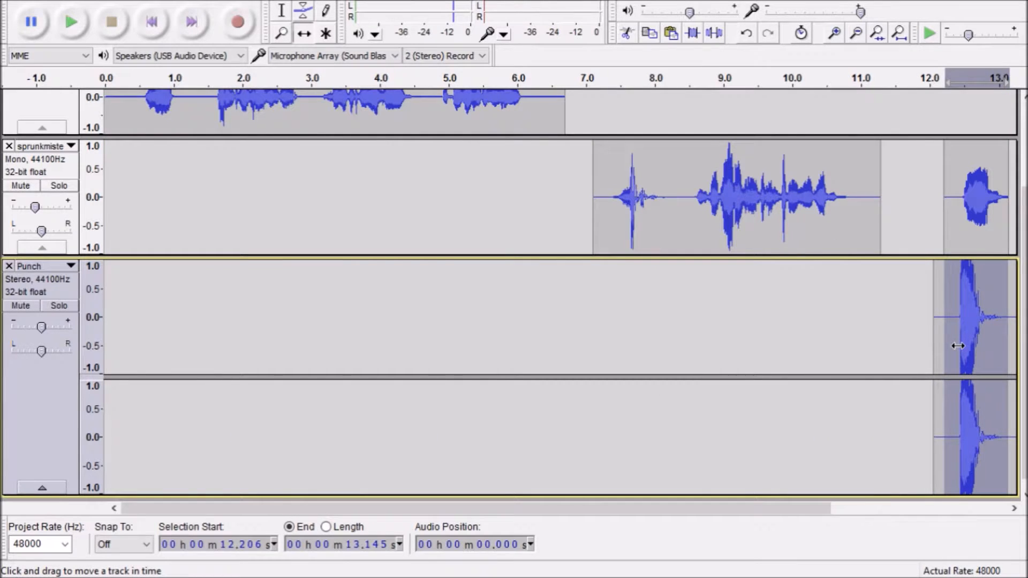
{"action": "left_click", "coordinate": [906, 80]}
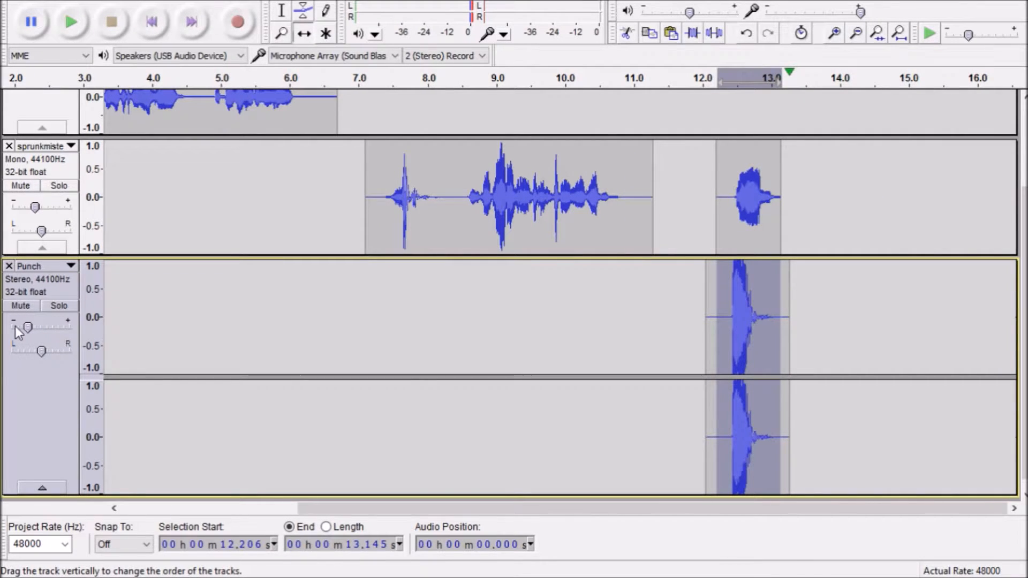
{"action": "left_click", "coordinate": [681, 79]}
{"action": "left_click", "coordinate": [668, 79]}
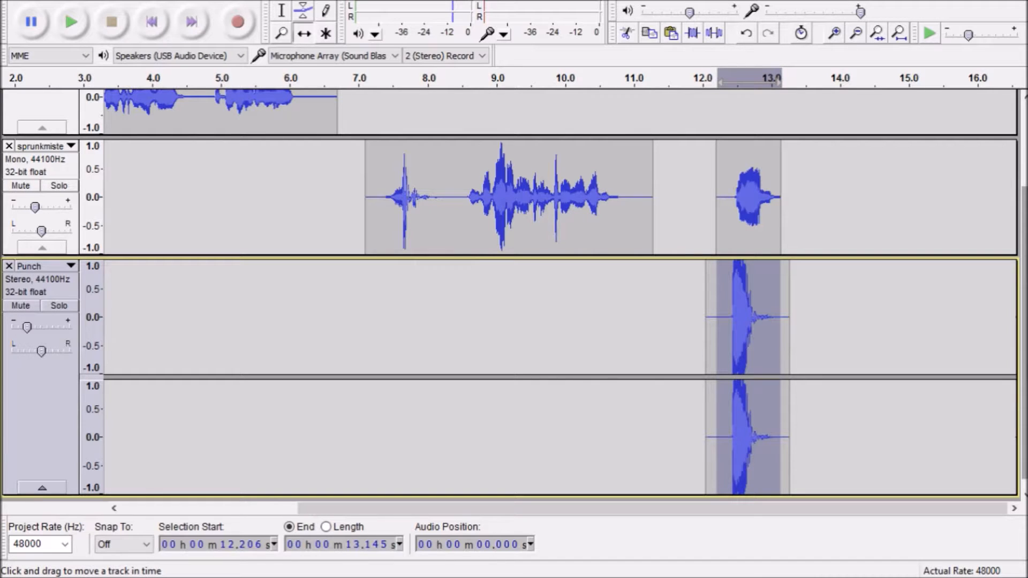
Step: Delete the Cold music track's audio from 25.428 s to its end
{"action": "left_click_drag", "start_coordinate": [1025, 332], "coordinate": [1025, 340]}
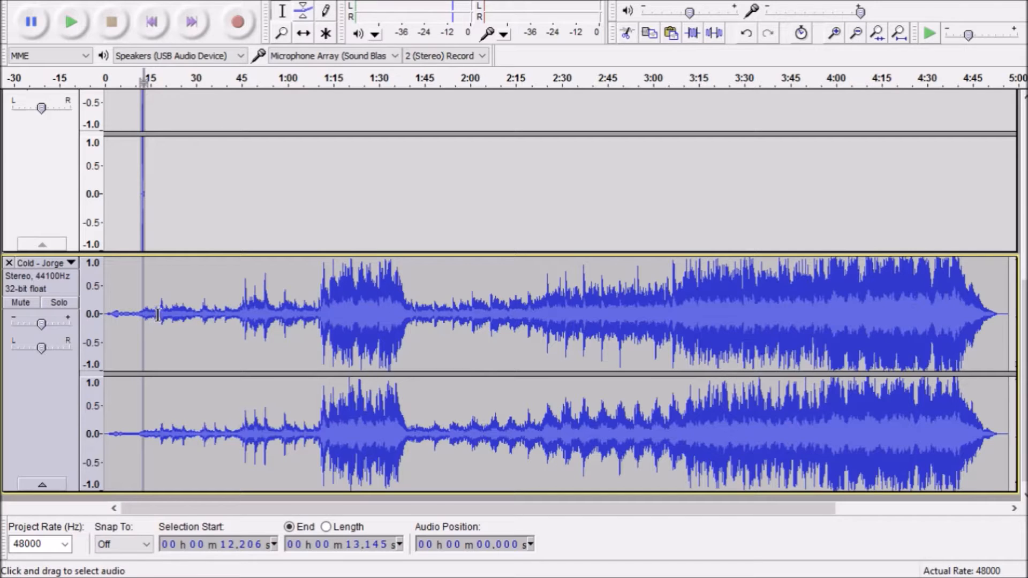
{"action": "left_click_drag", "start_coordinate": [182, 305], "coordinate": [1016, 322]}
{"action": "key", "text": "Delete"}
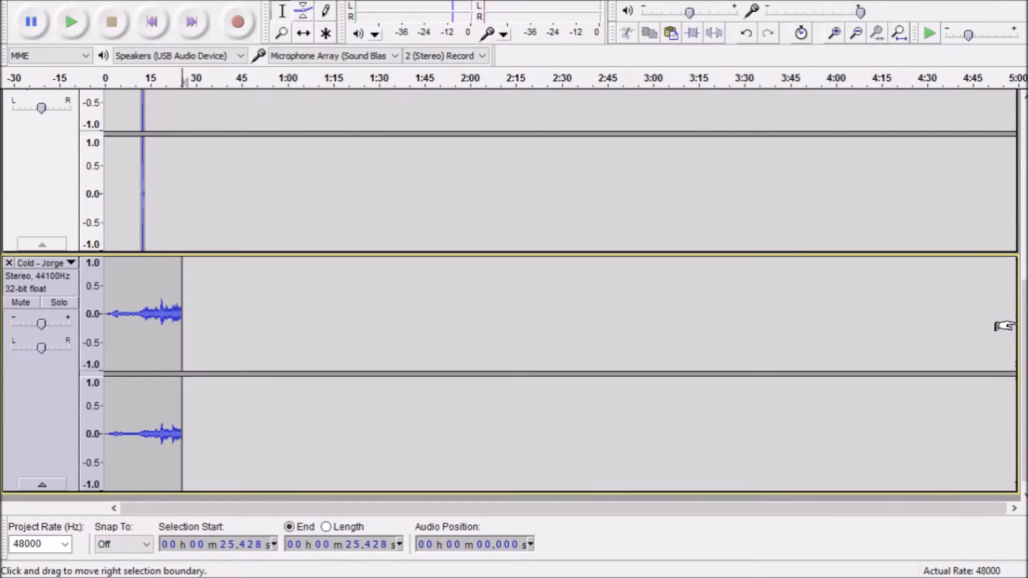
Step: Reduce the display heights of the Punch and Cold tracks so more of the project fits in view
{"action": "left_click", "coordinate": [837, 40]}
{"action": "left_click", "coordinate": [839, 42]}
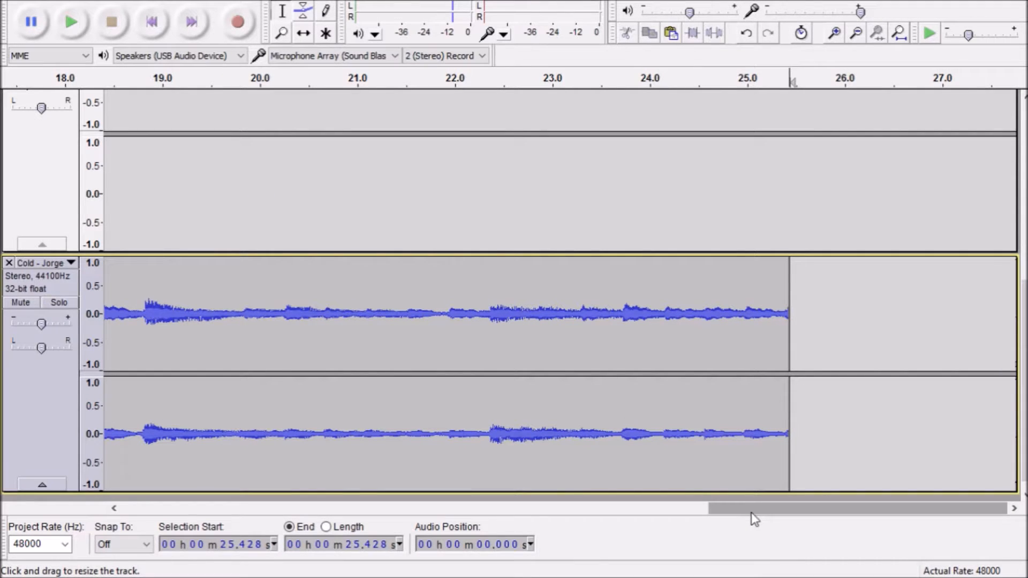
{"action": "left_click_drag", "start_coordinate": [754, 518], "coordinate": [241, 443]}
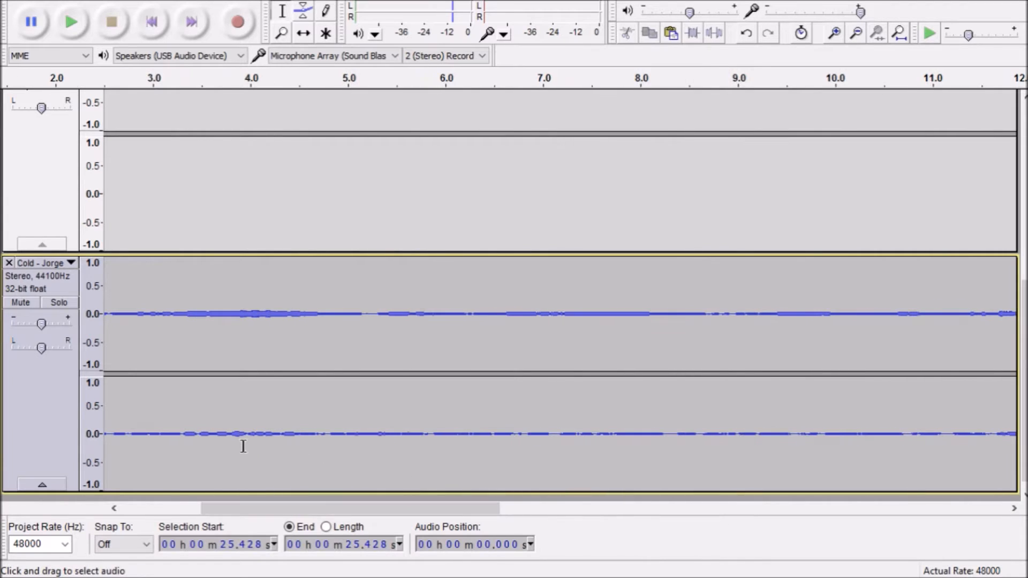
{"action": "left_click", "coordinate": [856, 38]}
{"action": "left_click_drag", "start_coordinate": [641, 253], "coordinate": [643, 164]}
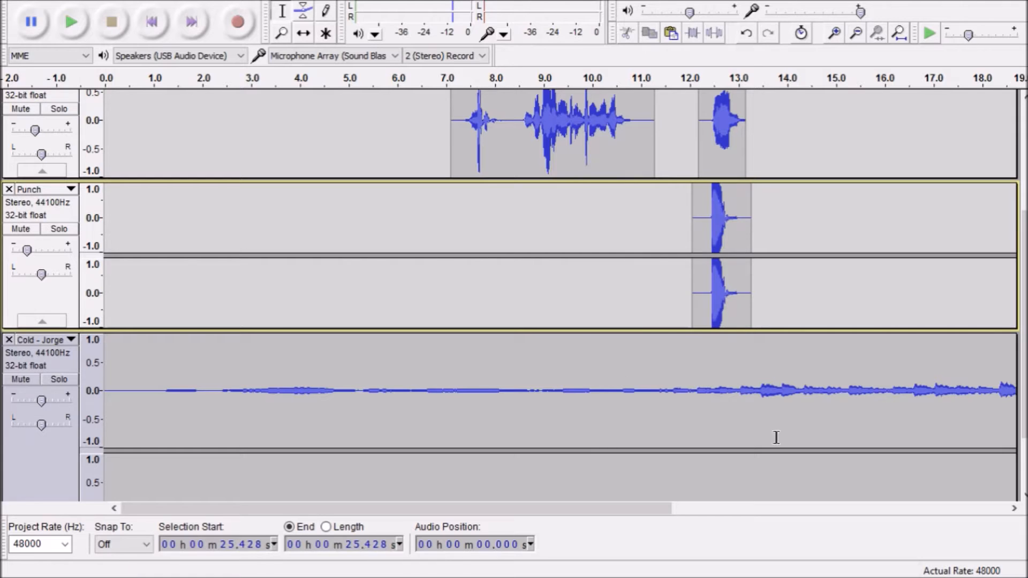
{"action": "scroll", "coordinate": [562, 294], "scroll_direction": "down", "scroll_amount": 3}
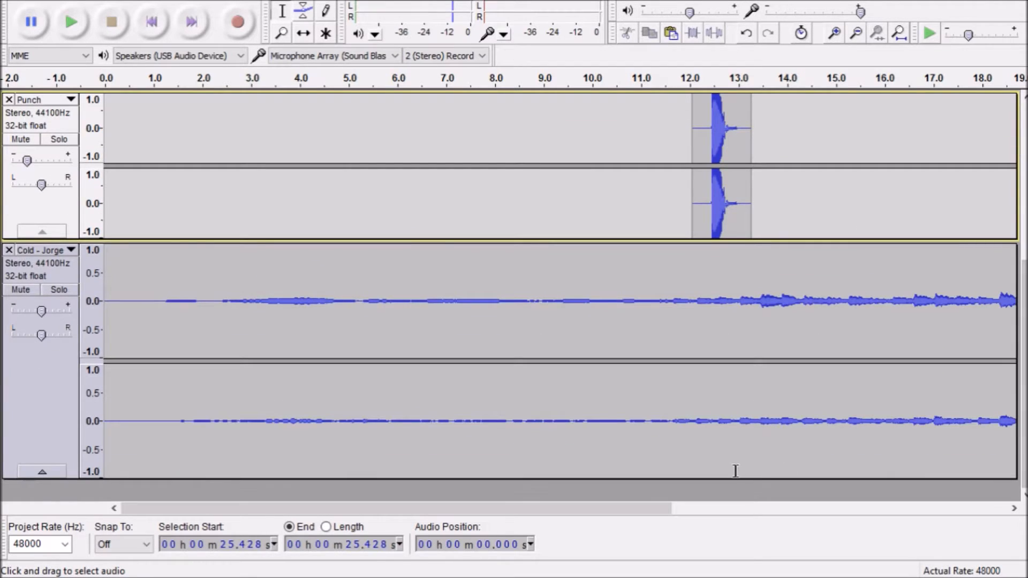
{"action": "left_click_drag", "start_coordinate": [735, 478], "coordinate": [739, 361]}
{"action": "scroll", "coordinate": [739, 361], "scroll_direction": "up", "scroll_amount": 5}
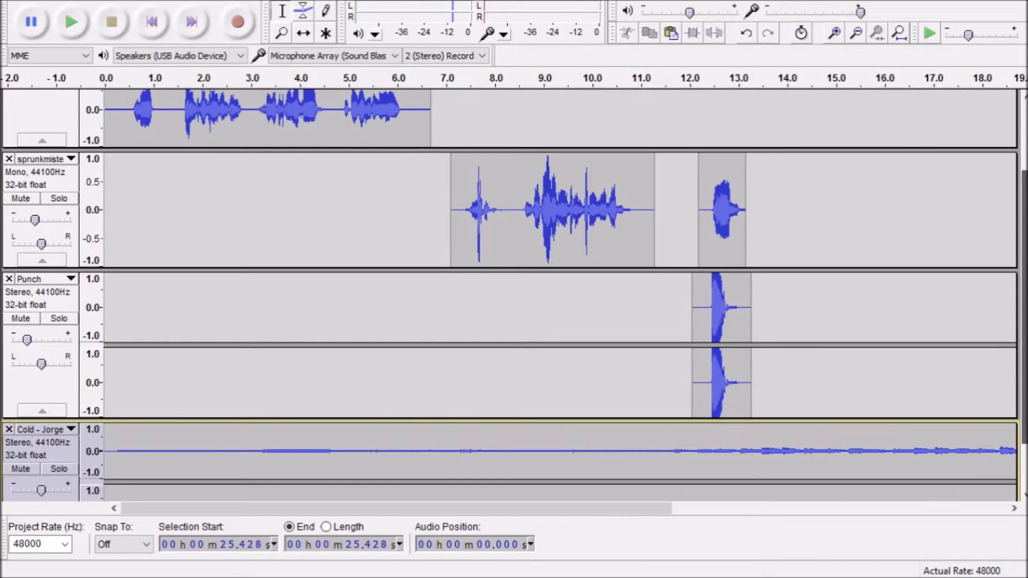
Step: Preview the mix from the start and delete the Cold track's opening up to about 11.6 s
{"action": "left_click", "coordinate": [105, 81]}
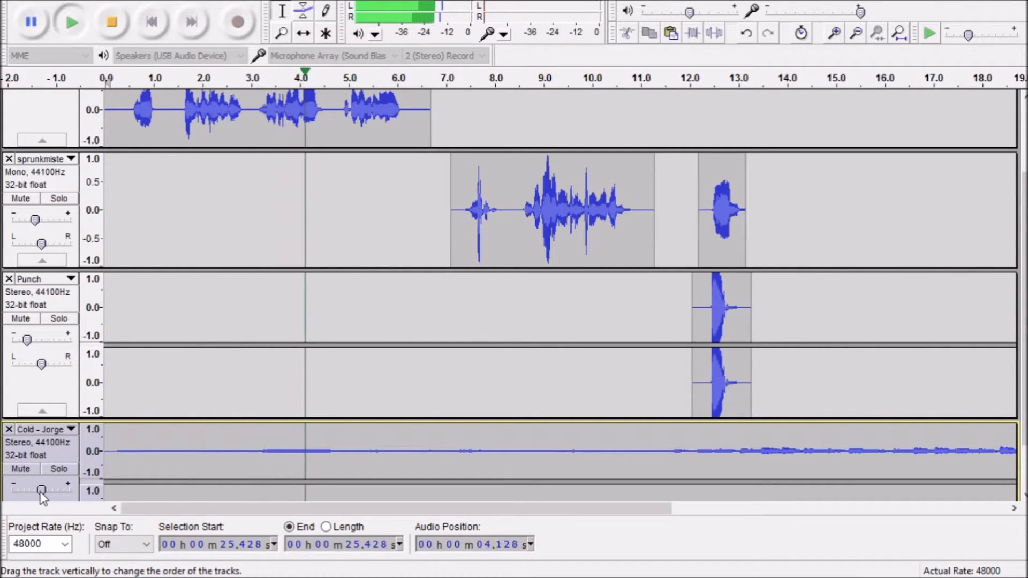
{"action": "left_click", "coordinate": [119, 21]}
{"action": "left_click_drag", "start_coordinate": [670, 451], "coordinate": [28, 457]}
{"action": "key", "text": "Delete"}
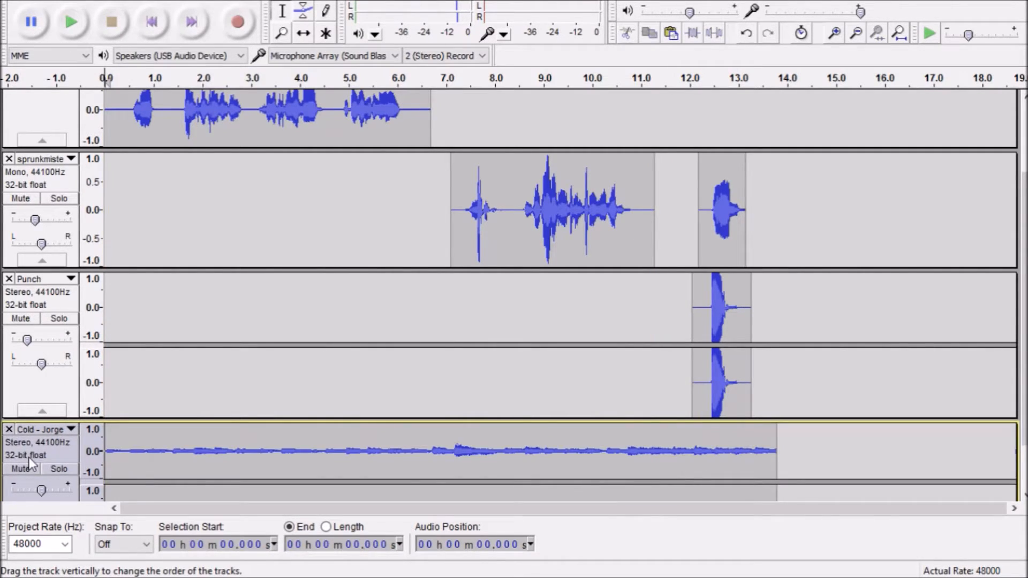
Step: Lower the Cold track's gain and preview its balance with the voices from the start
{"action": "left_click", "coordinate": [53, 33]}
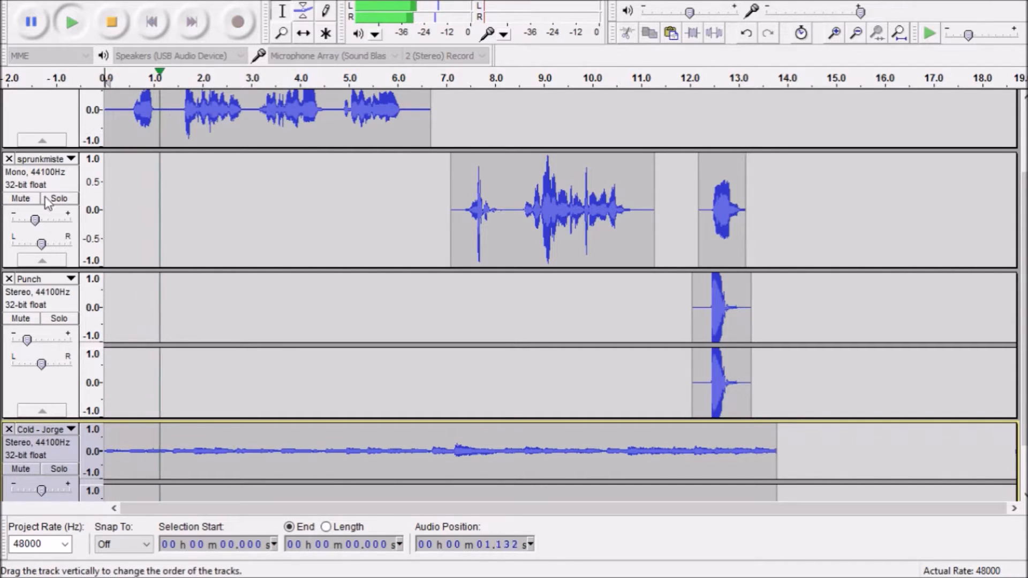
{"action": "key", "text": "space"}
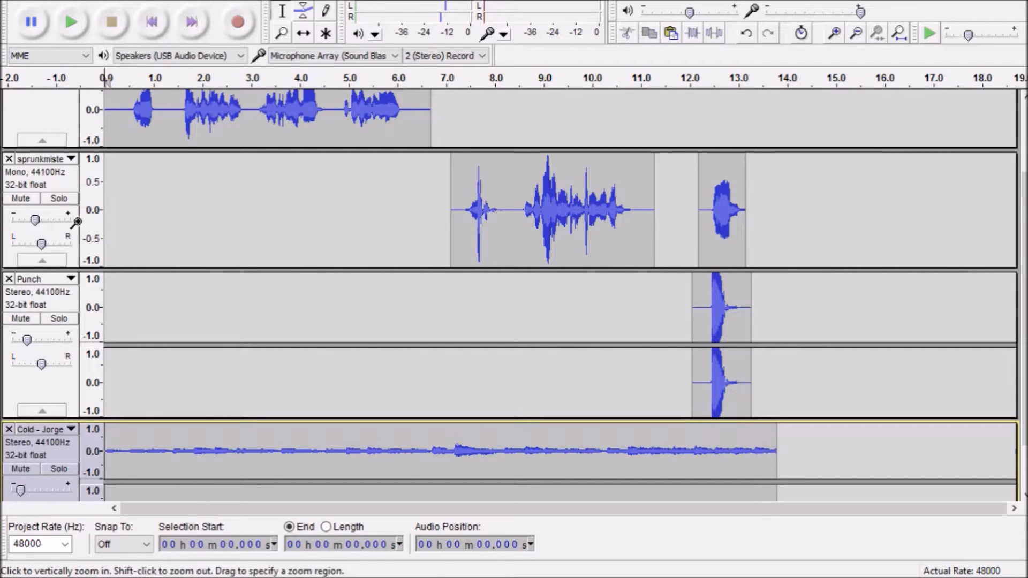
{"action": "left_click", "coordinate": [94, 80]}
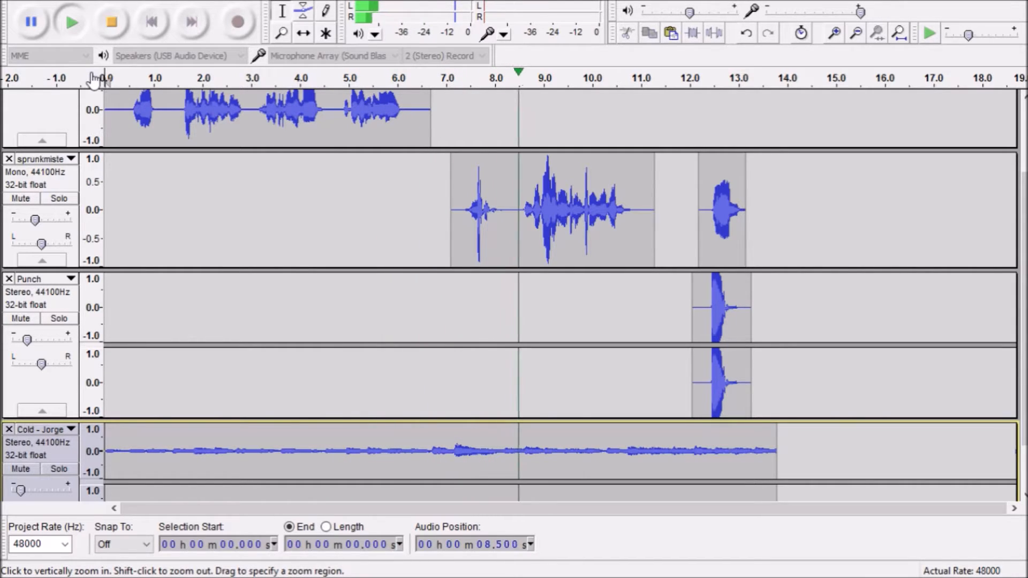
{"action": "left_click", "coordinate": [113, 23]}
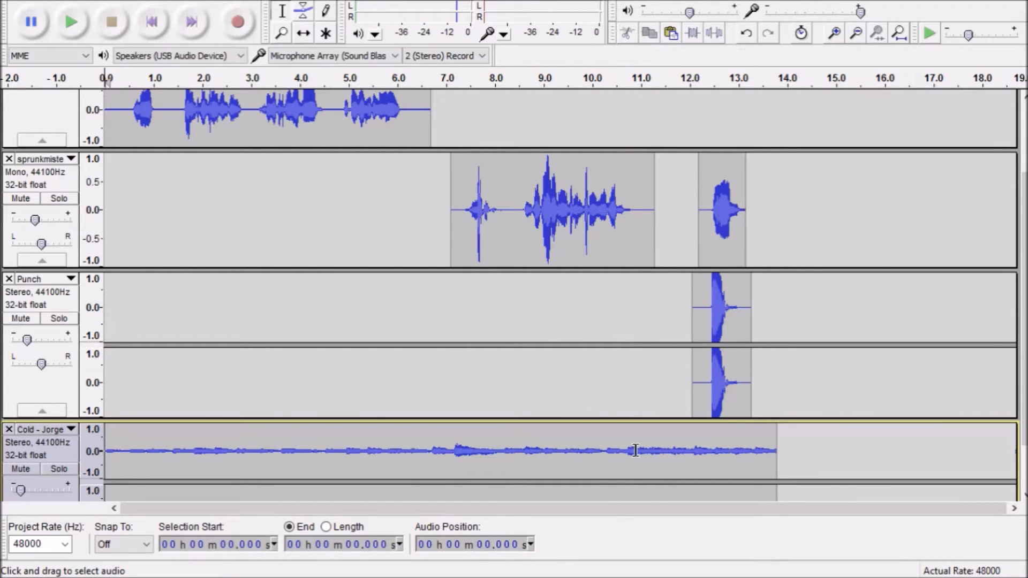
Step: Delete the Cold track's audio from 11.287 s to its end, in line with the end of the main sprunkmiste clip
{"action": "left_click", "coordinate": [655, 450]}
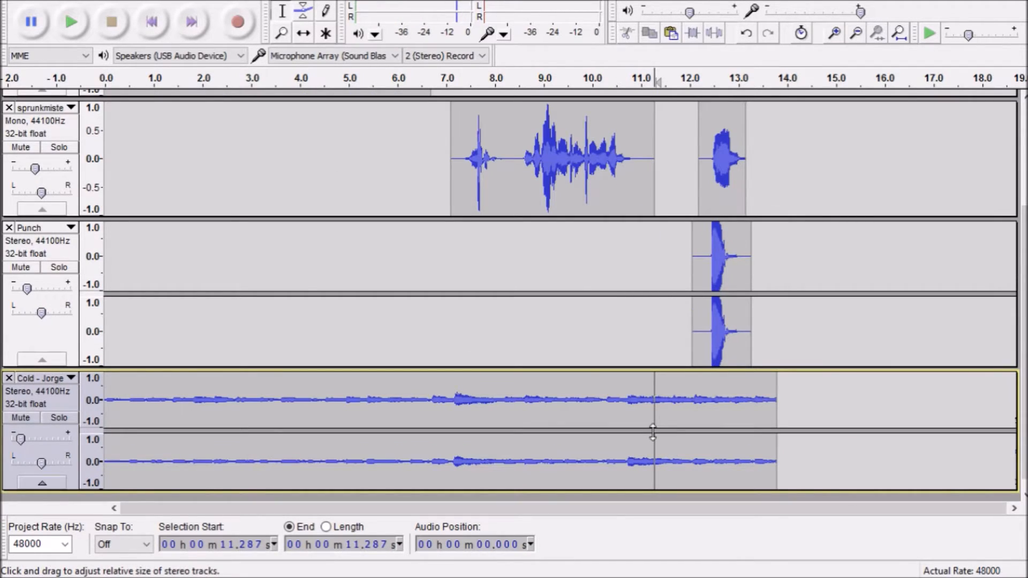
{"action": "left_click_drag", "start_coordinate": [655, 437], "coordinate": [776, 455]}
{"action": "key", "text": "Delete"}
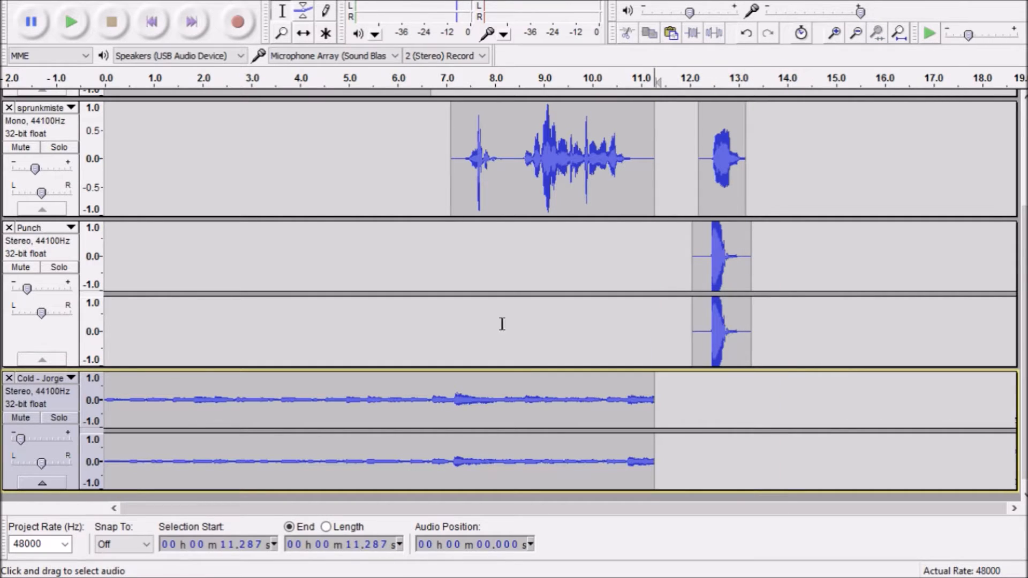
Step: Trim the Cold track's end back to 8.569 s and preview the playback from about 6.7 s
{"action": "left_click", "coordinate": [51, 83]}
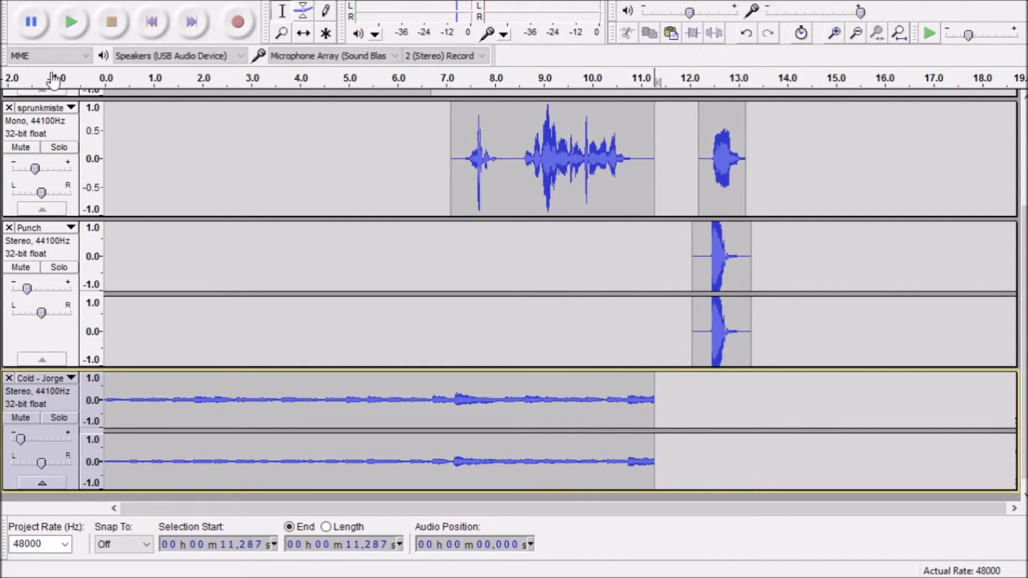
{"action": "left_click_drag", "start_coordinate": [656, 400], "coordinate": [524, 384]}
{"action": "key", "text": "Delete"}
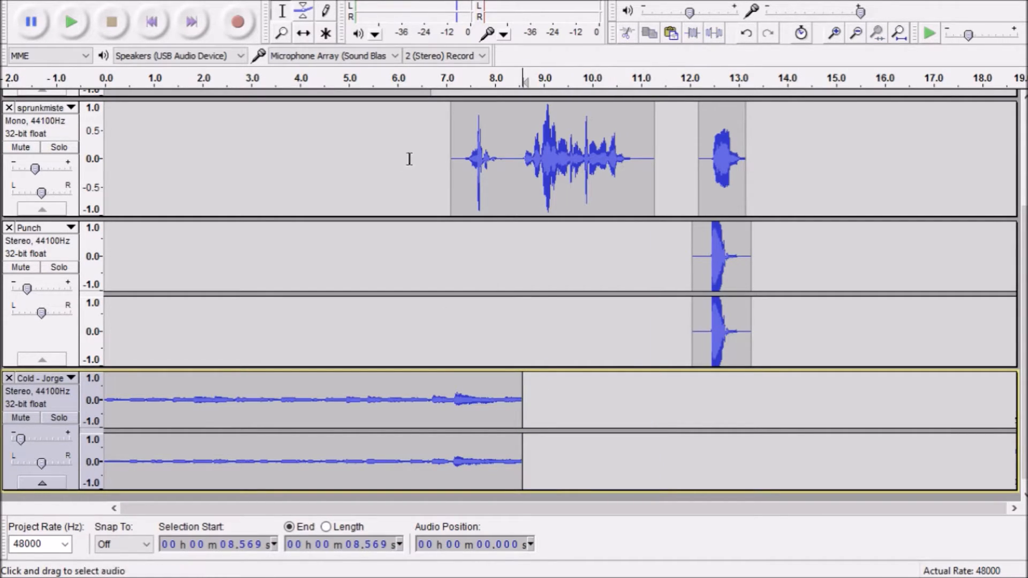
{"action": "left_click", "coordinate": [432, 75]}
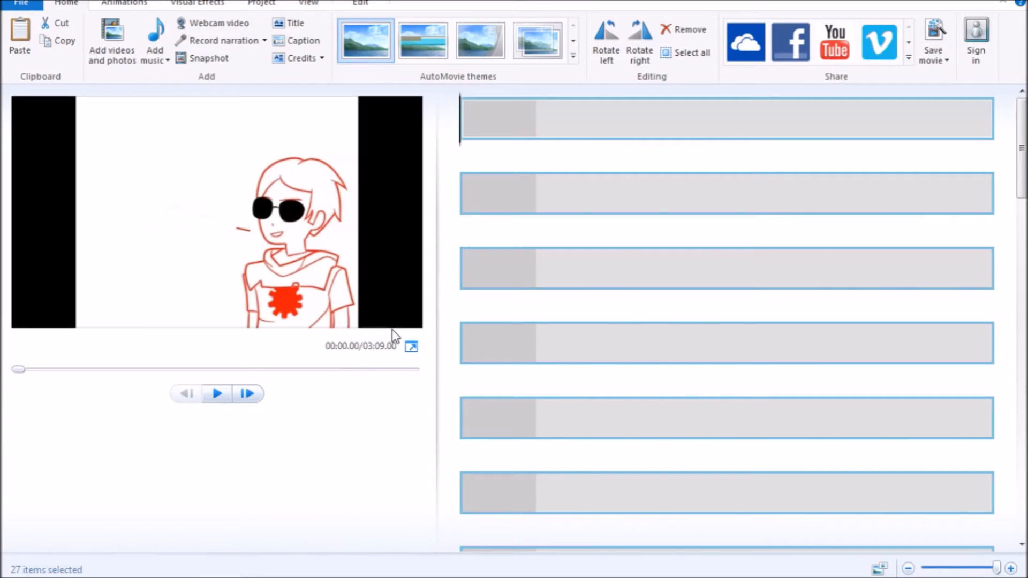
Step: In Windows Movie Maker, add the dub audio to the image timeline, move it to start at 0 s, and preview its opening
{"action": "mouse_move", "coordinate": [1022, 152]}
{"action": "left_mouse_down"}
{"action": "mouse_move", "coordinate": [1022, 446]}
{"action": "mouse_move", "coordinate": [1021, 142]}
{"action": "left_mouse_up"}
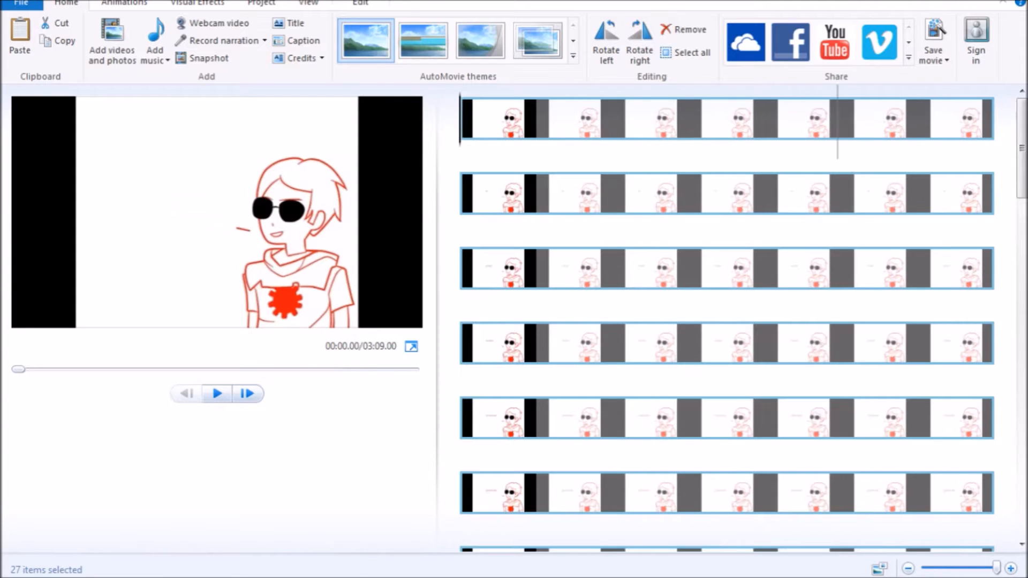
{"action": "left_click", "coordinate": [832, 120]}
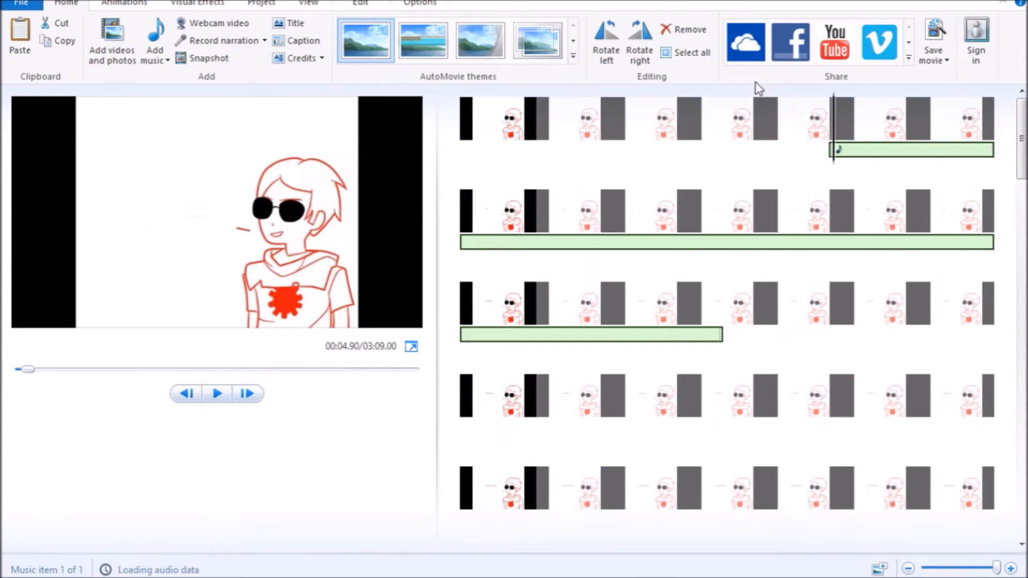
{"action": "left_click_drag", "start_coordinate": [873, 154], "coordinate": [459, 163]}
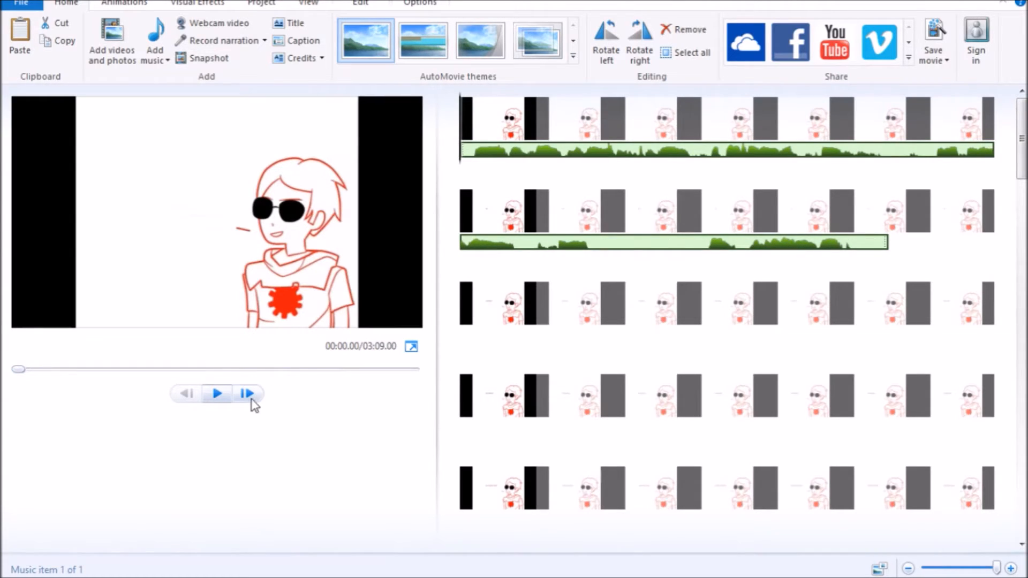
{"action": "left_click", "coordinate": [221, 399]}
{"action": "left_click", "coordinate": [219, 396]}
{"action": "left_click_drag", "start_coordinate": [521, 164], "coordinate": [450, 165]}
{"action": "mouse_move", "coordinate": [997, 571]}
{"action": "left_mouse_down"}
{"action": "mouse_move", "coordinate": [947, 569]}
{"action": "mouse_move", "coordinate": [996, 568]}
{"action": "left_mouse_up"}
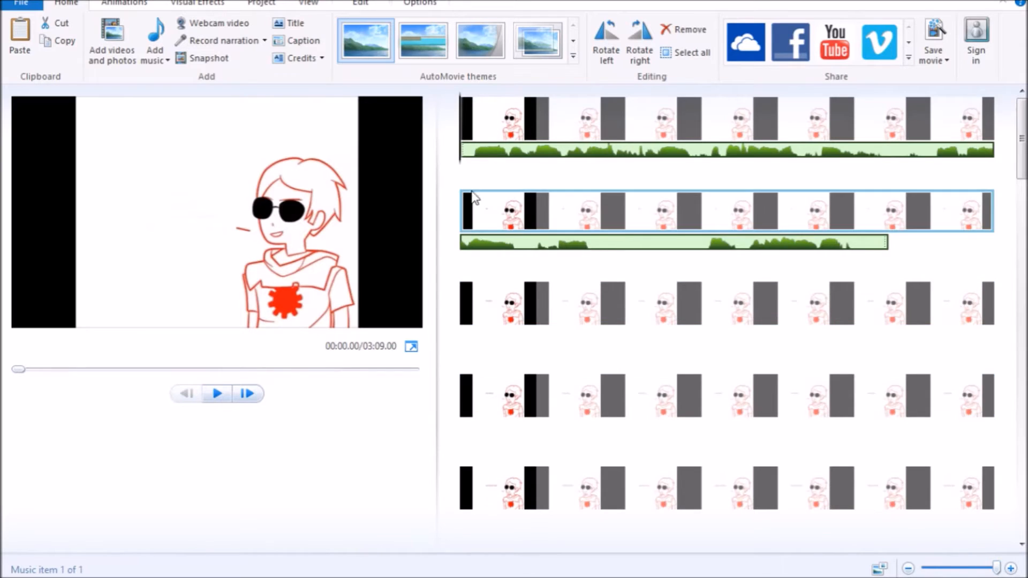
Step: Set the end point of the first image at 00:00.20
{"action": "left_click_drag", "start_coordinate": [461, 168], "coordinate": [478, 165]}
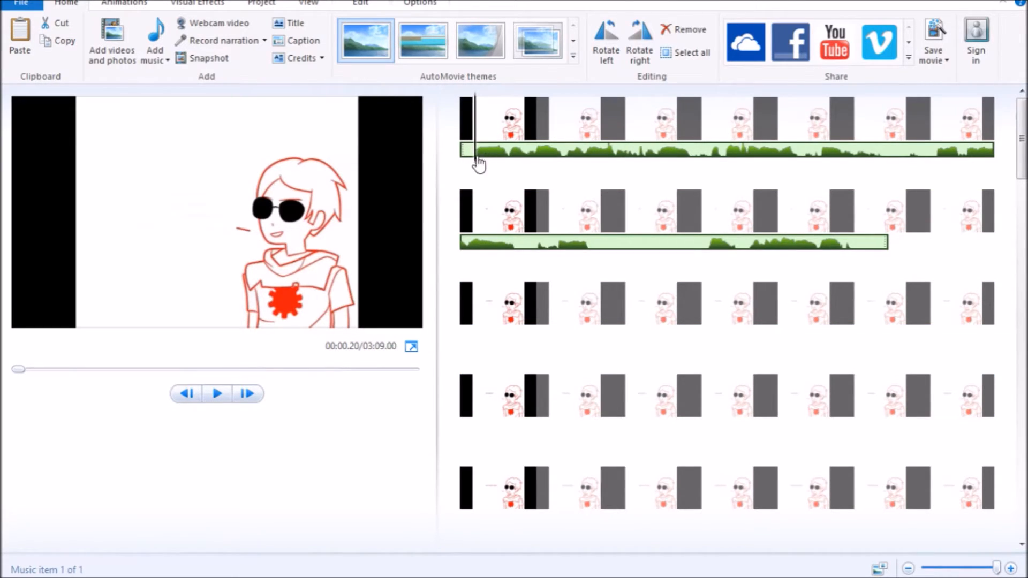
{"action": "left_click", "coordinate": [496, 124]}
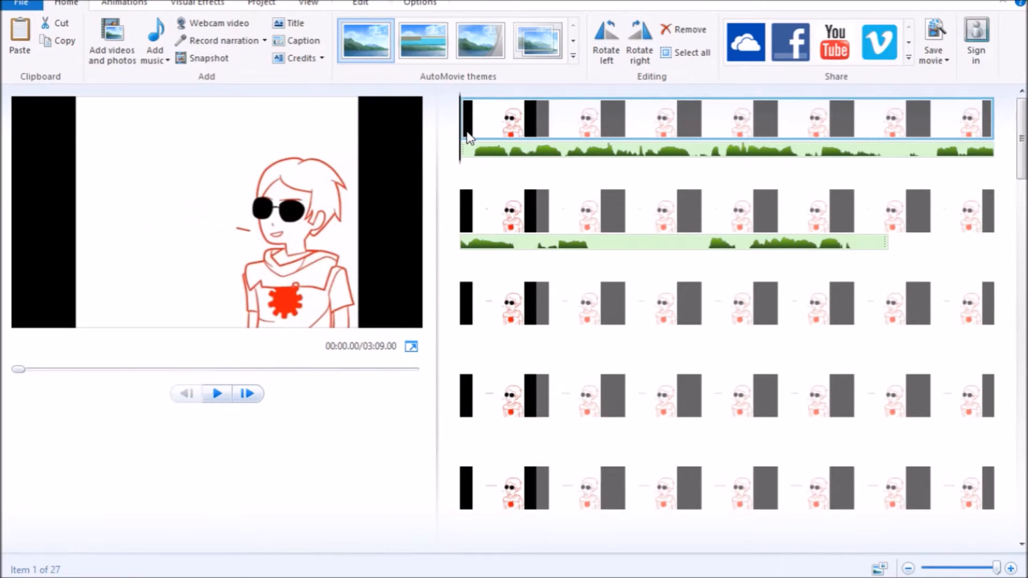
{"action": "left_click_drag", "start_coordinate": [461, 147], "coordinate": [478, 166]}
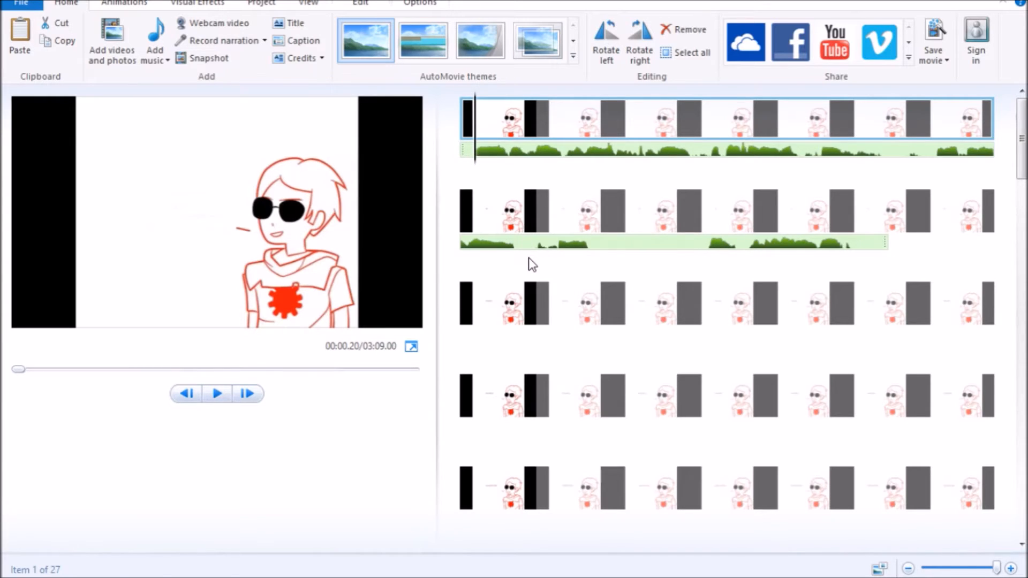
{"action": "key", "text": "o"}
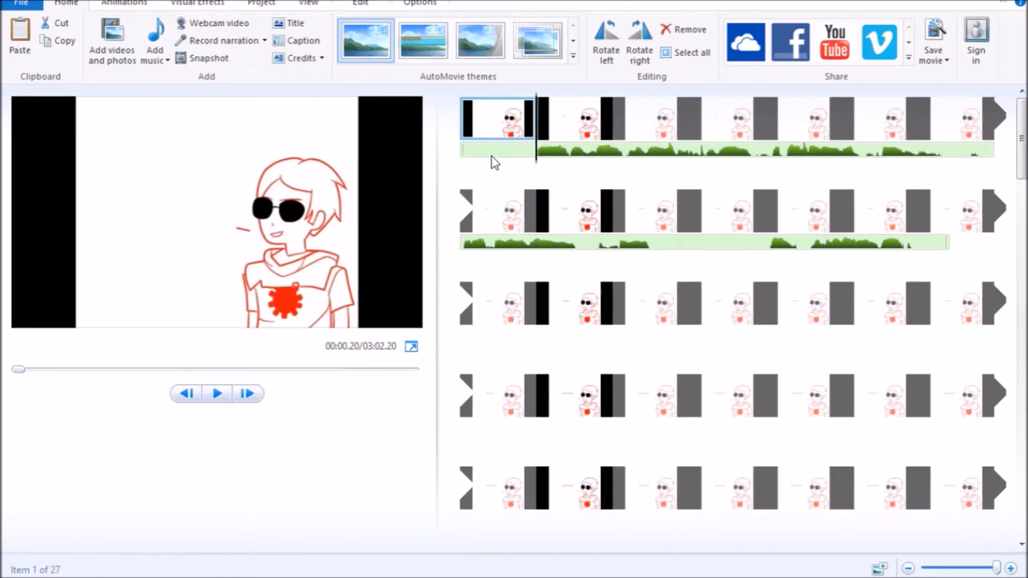
Step: Play past the first image and set the end point of the second image, captioned "my", at 00:00.37
{"action": "left_click", "coordinate": [214, 392]}
{"action": "left_click", "coordinate": [214, 392]}
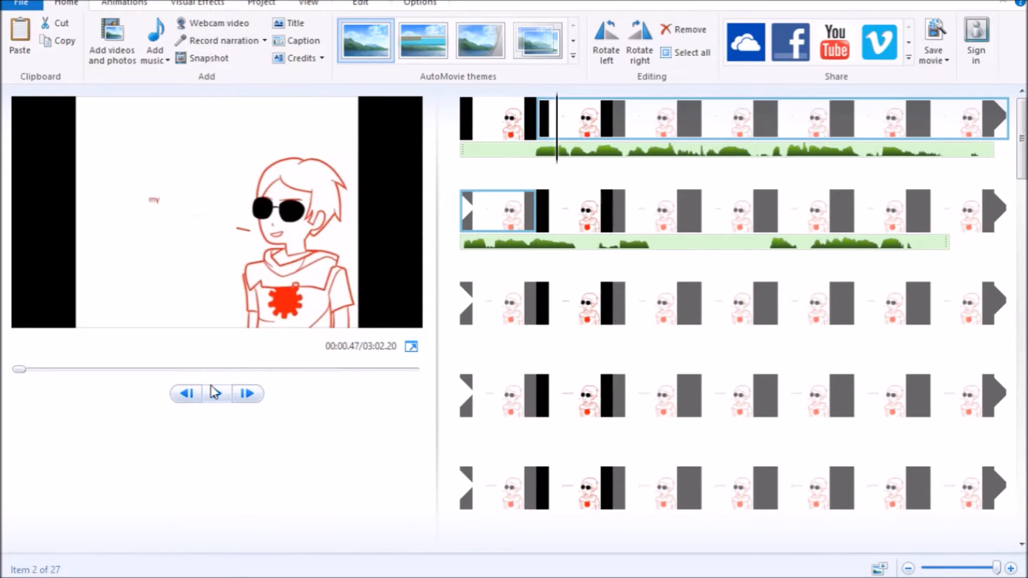
{"action": "left_click", "coordinate": [549, 163]}
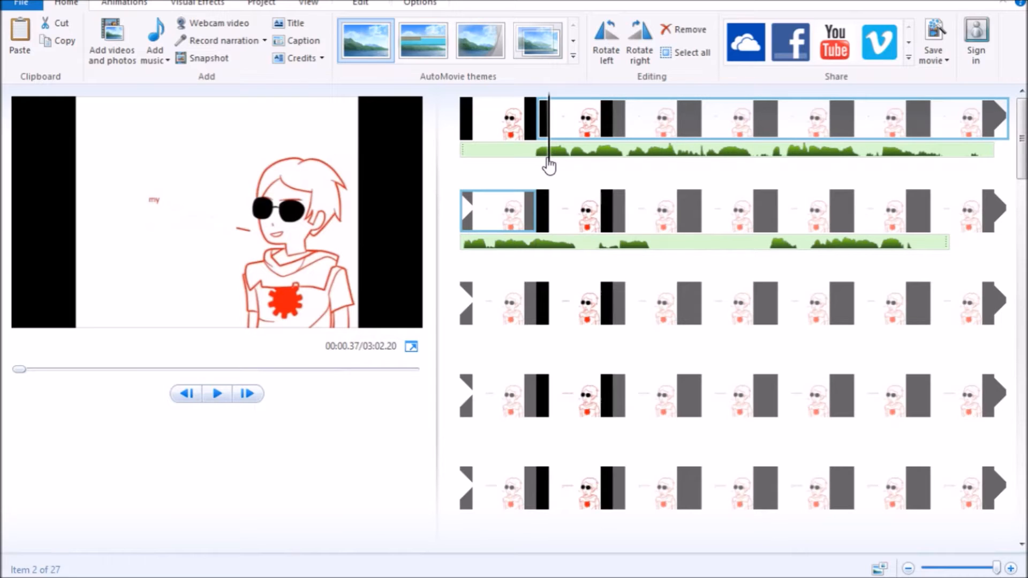
{"action": "key", "text": "o"}
Step: Preview from the start and set the end point of the third image, captioned "my name", at 00:00.67
{"action": "left_click", "coordinate": [476, 131]}
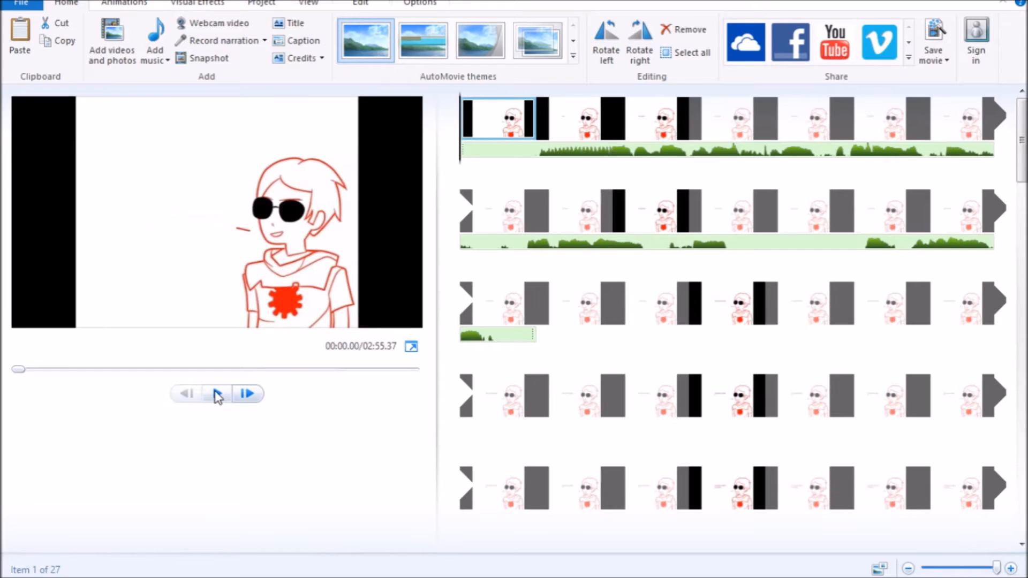
{"action": "left_click", "coordinate": [217, 395]}
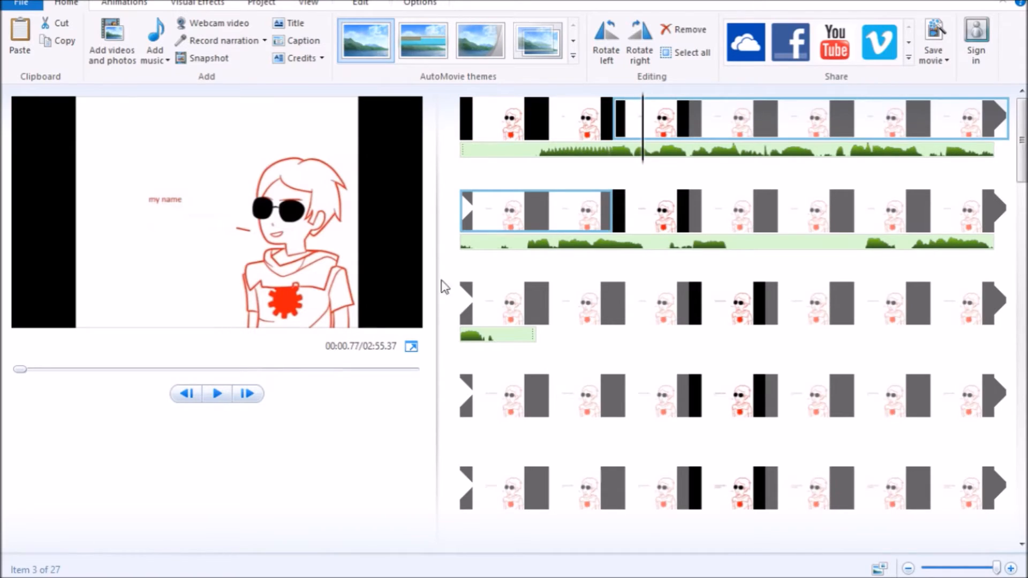
{"action": "left_click_drag", "start_coordinate": [641, 165], "coordinate": [636, 168]}
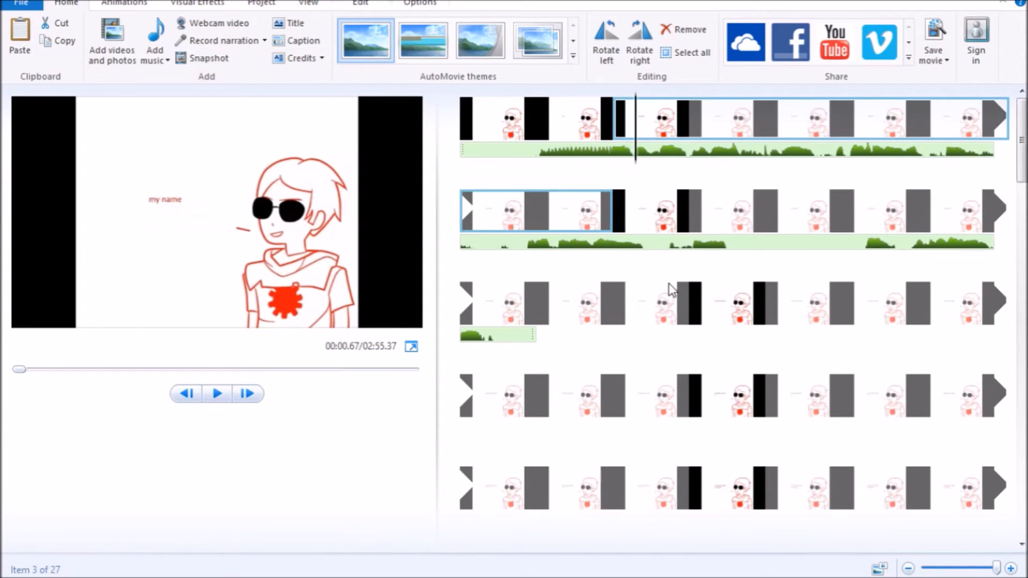
{"action": "key", "text": "o"}
Step: Play on and set the end point of the fourth image, captioned "my name is", at 00:01.00
{"action": "left_click", "coordinate": [216, 394]}
{"action": "left_click", "coordinate": [216, 395]}
{"action": "left_click_drag", "start_coordinate": [729, 156], "coordinate": [714, 163]}
{"action": "key", "text": "o"}
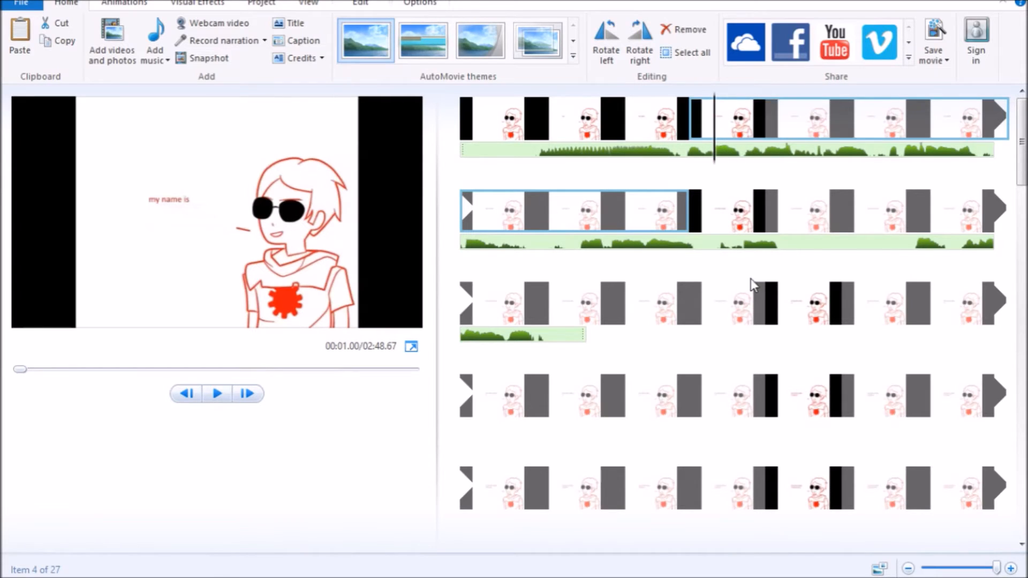
Step: Preview from the start and set the end point of the fifth image, captioned "my name is dave"
{"action": "left_click", "coordinate": [564, 136]}
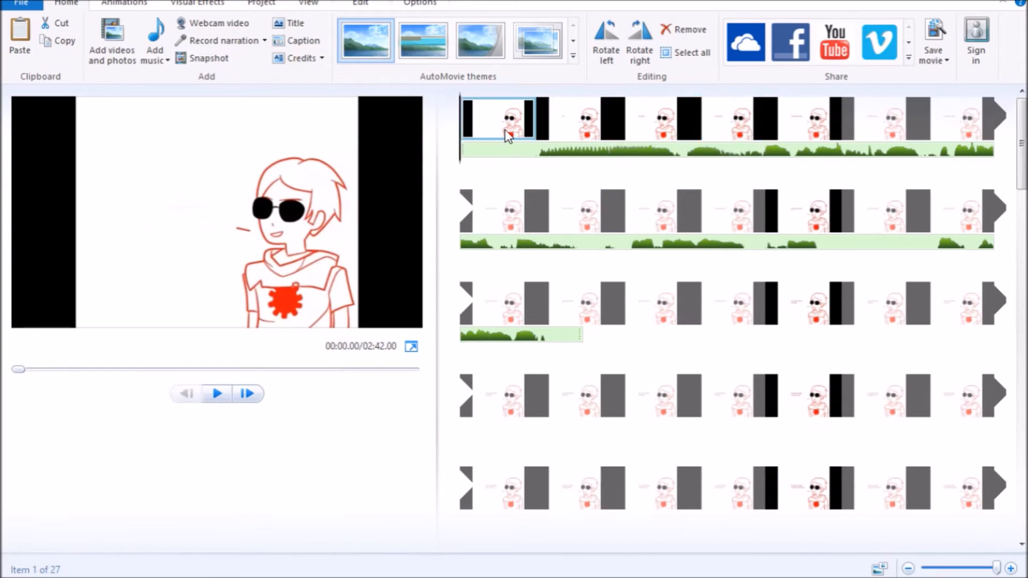
{"action": "left_click", "coordinate": [217, 395]}
{"action": "left_click", "coordinate": [224, 399]}
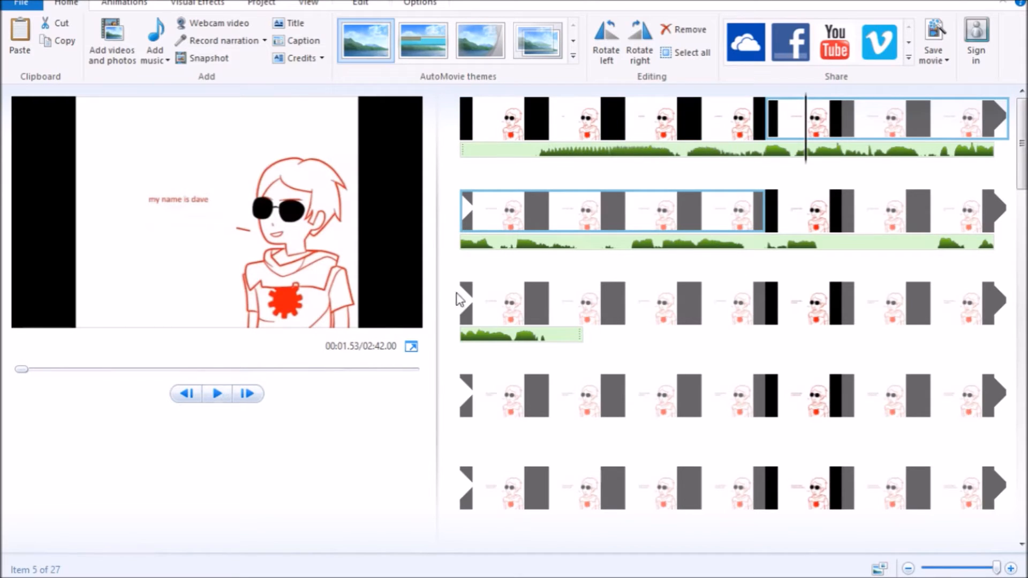
Step: Replay from the start and set the end points of the seventh through twelfth images to match the voice, the seventh at 00:02.03
{"action": "left_click", "coordinate": [518, 115]}
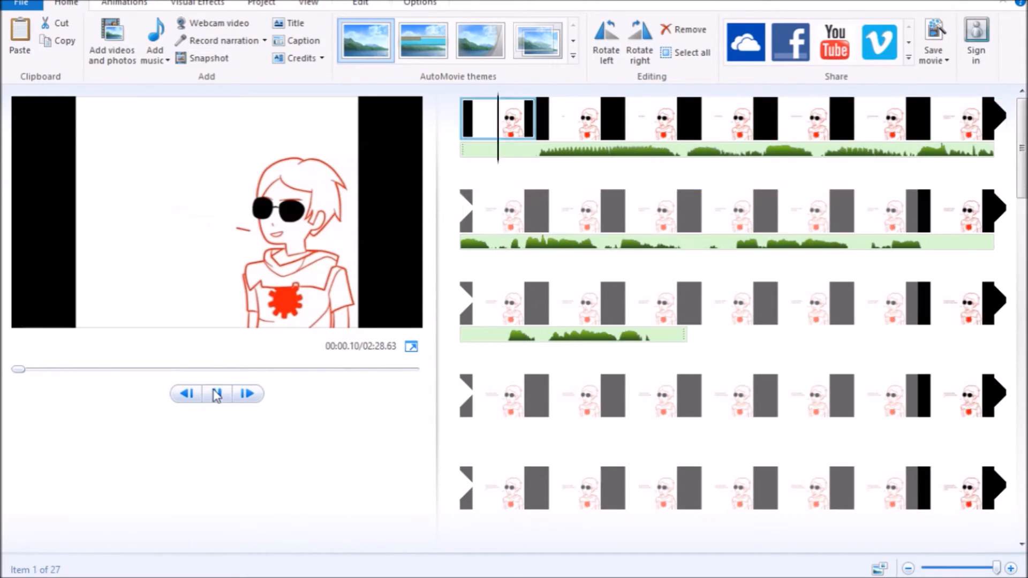
{"action": "key", "text": "o"}
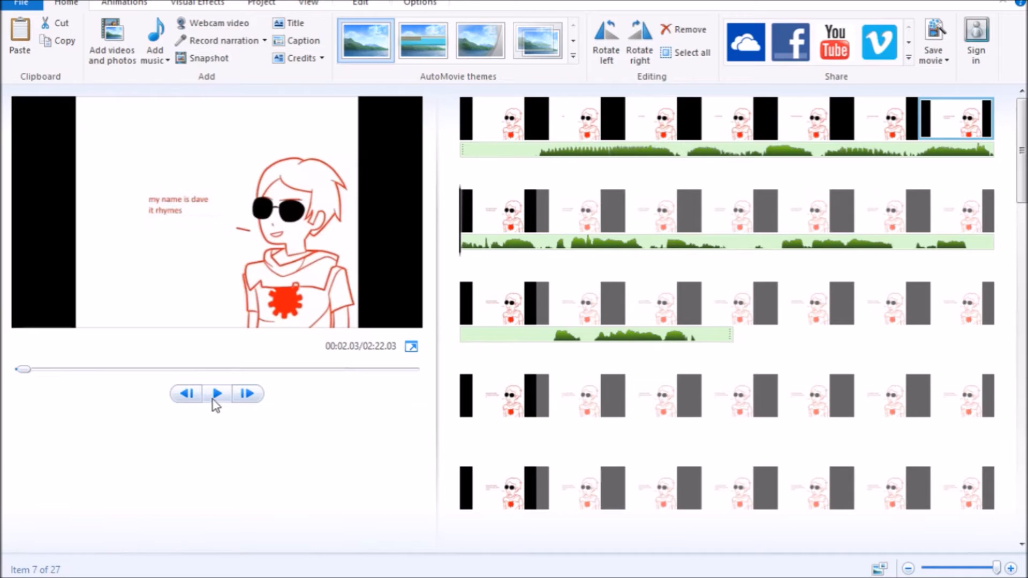
{"action": "left_click", "coordinate": [213, 399]}
{"action": "left_click", "coordinate": [215, 397]}
{"action": "key", "text": "o"}
{"action": "left_click", "coordinate": [216, 397]}
{"action": "left_click", "coordinate": [217, 396]}
{"action": "key", "text": "o"}
{"action": "left_click", "coordinate": [216, 396]}
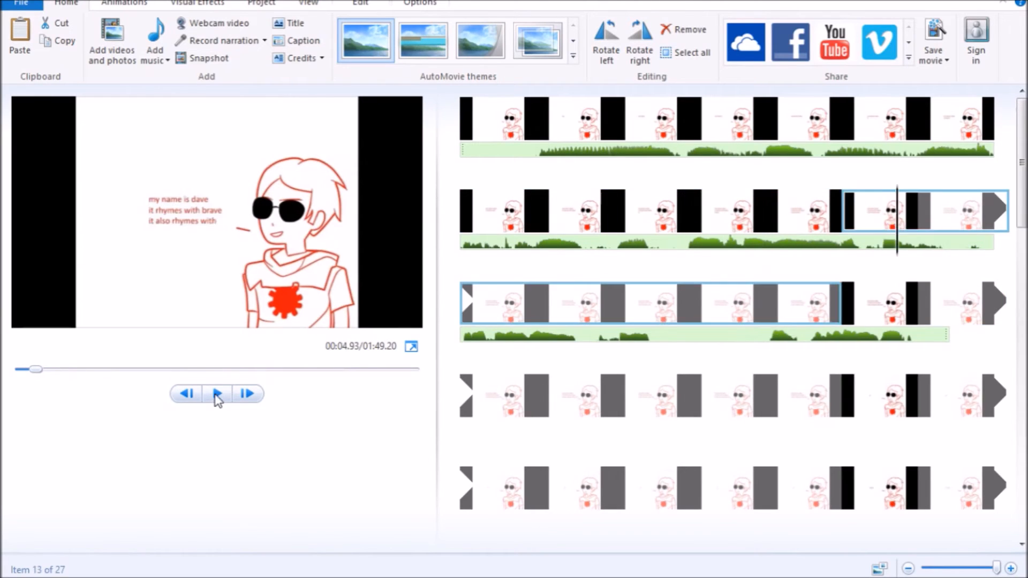
Step: Play on and set the end points of the 13th through 22nd images, the 22nd, captioned "Dude, we", at 00:10.97
{"action": "left_click", "coordinate": [217, 397]}
{"action": "left_click", "coordinate": [217, 397]}
{"action": "key", "text": "o"}
{"action": "left_click", "coordinate": [217, 396]}
{"action": "key", "text": "o"}
{"action": "left_click", "coordinate": [216, 396]}
{"action": "key", "text": "o"}
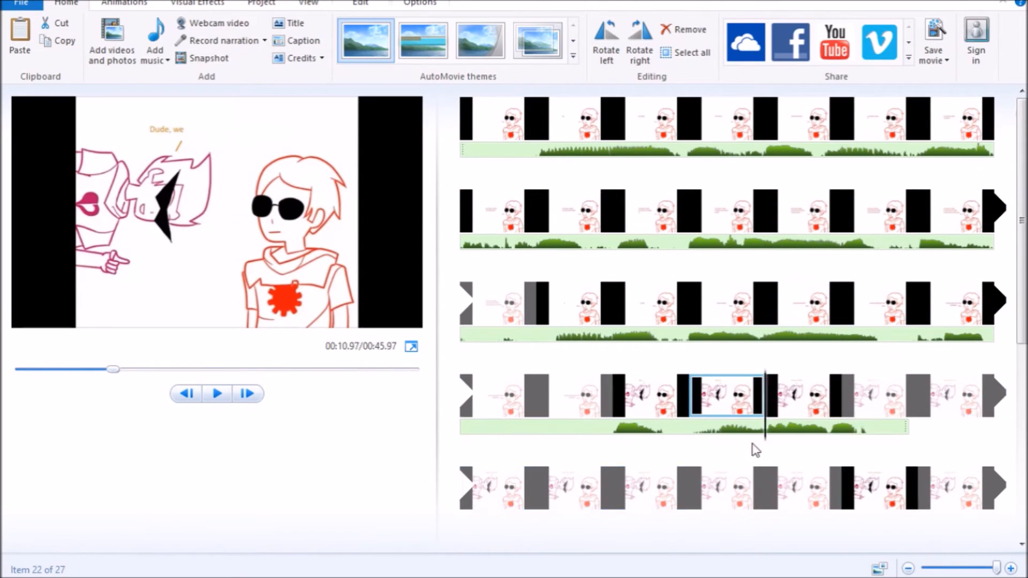
Step: Continue playback and set the end points of the 23rd through 26th images to match the remaining speech
{"action": "left_click", "coordinate": [216, 396]}
{"action": "key", "text": "o"}
{"action": "left_click", "coordinate": [217, 396]}
{"action": "key", "text": "o"}
{"action": "left_click", "coordinate": [217, 397]}
Step: Position the playhead at 00:13.57 and set the end point of the last image, captioned "Dude, we should be writing this down."
{"action": "left_click", "coordinate": [659, 486]}
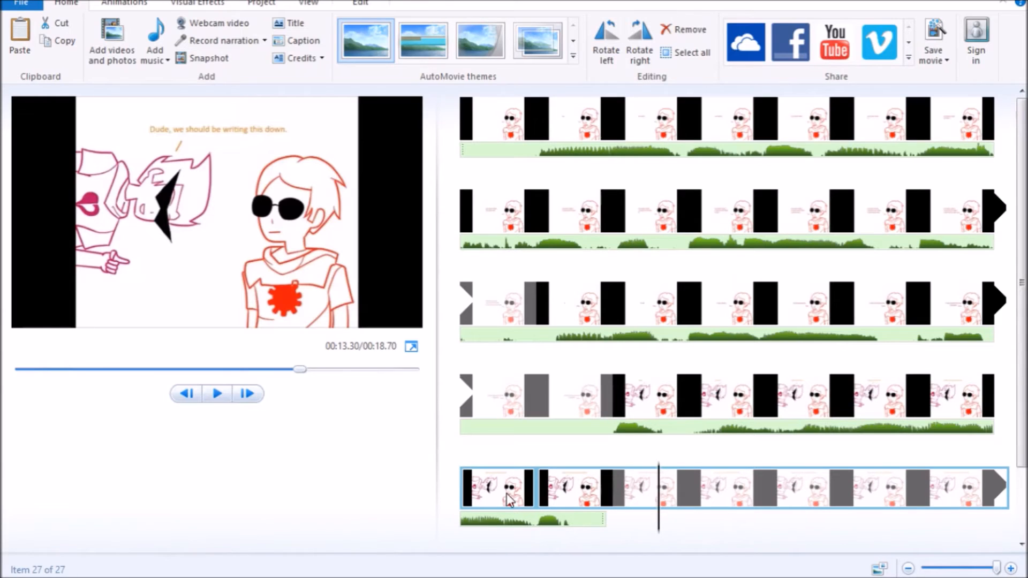
{"action": "left_click_drag", "start_coordinate": [662, 533], "coordinate": [679, 535]}
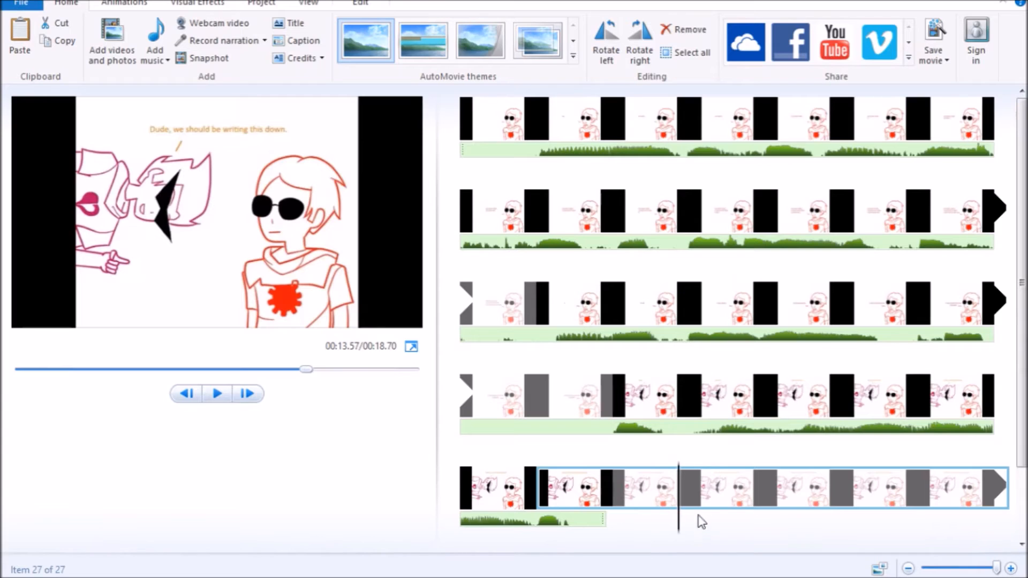
{"action": "key", "text": "o"}
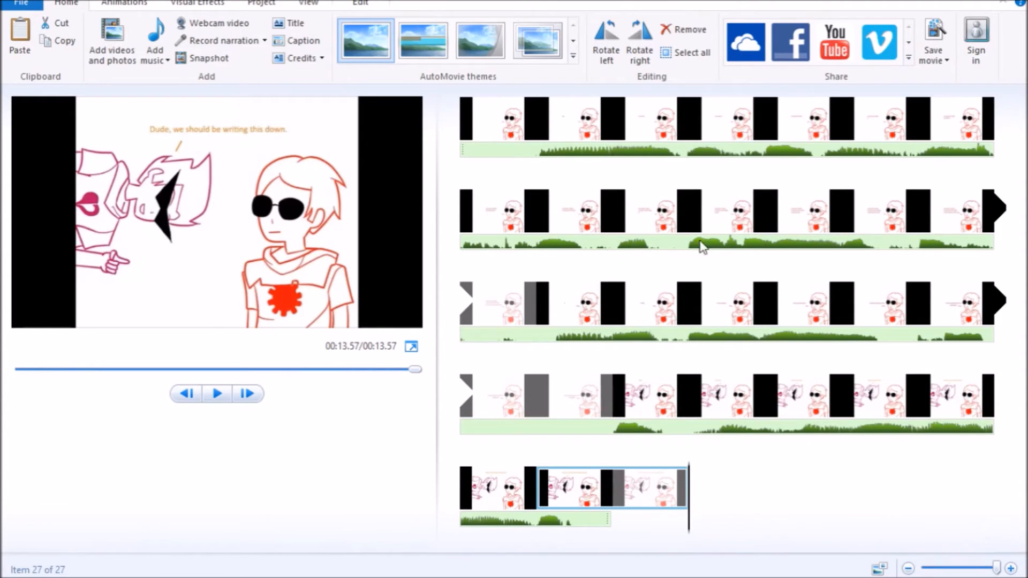
Step: Preview the whole movie from the first image to check that the captions match the audio
{"action": "left_click", "coordinate": [483, 114]}
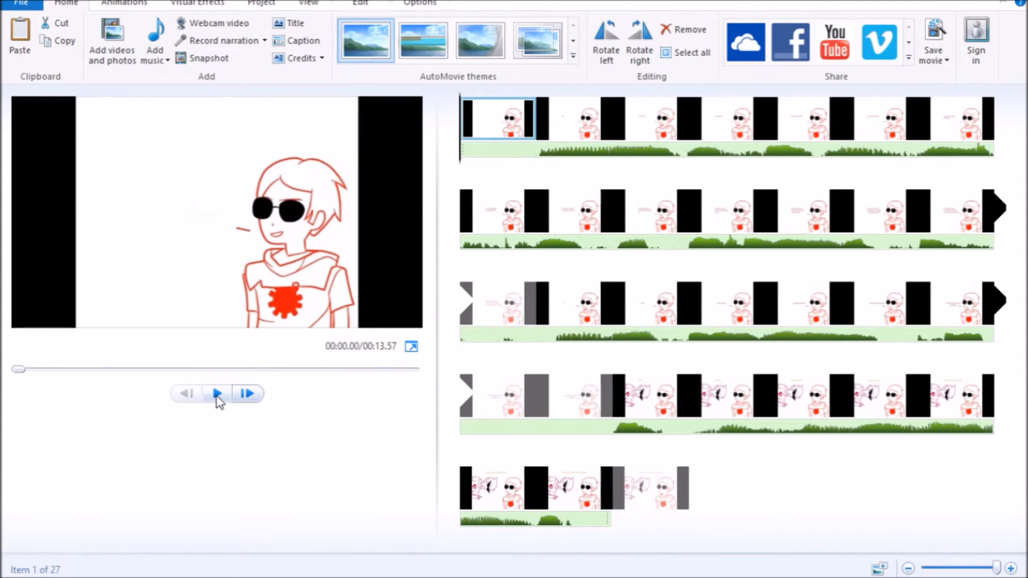
{"action": "left_click", "coordinate": [218, 395]}
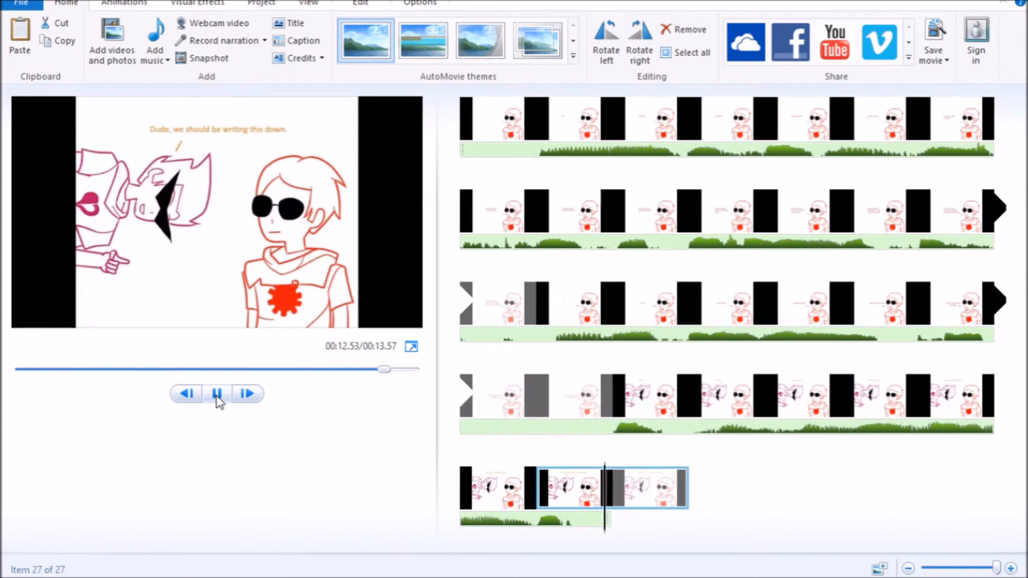
{"action": "left_click", "coordinate": [218, 395]}
{"action": "left_click", "coordinate": [217, 395]}
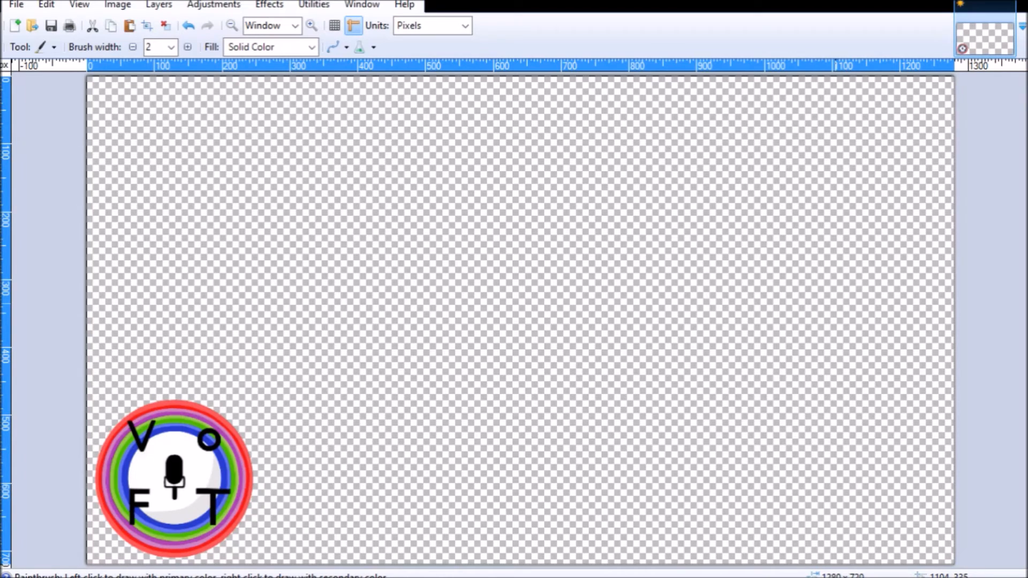
Step: Switch to Paint.NET, paste the "wwhats" comic panel behind the logo, and stretch it to fill the canvas
{"action": "key", "text": "ctrl+v"}
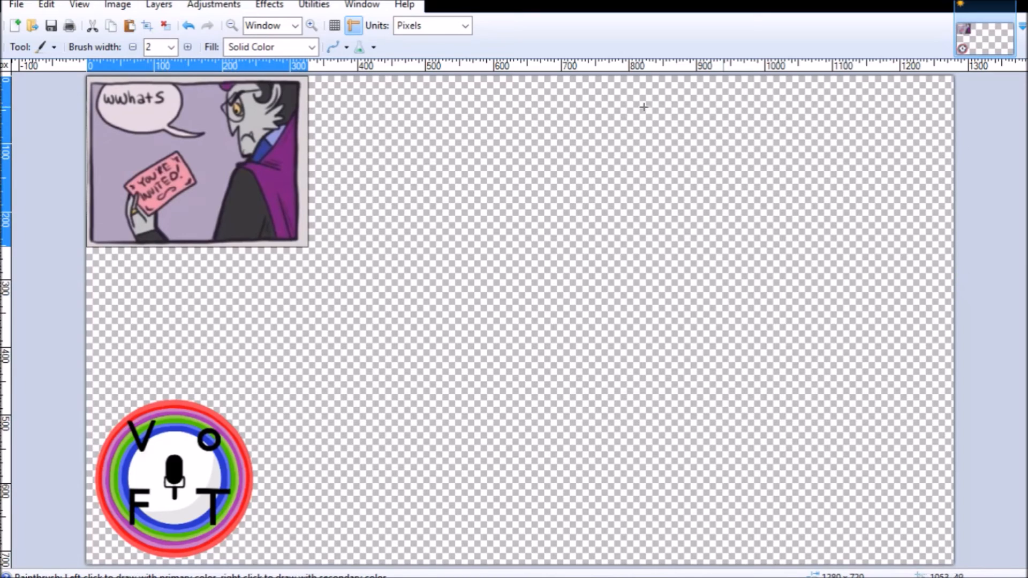
{"action": "key", "text": "m"}
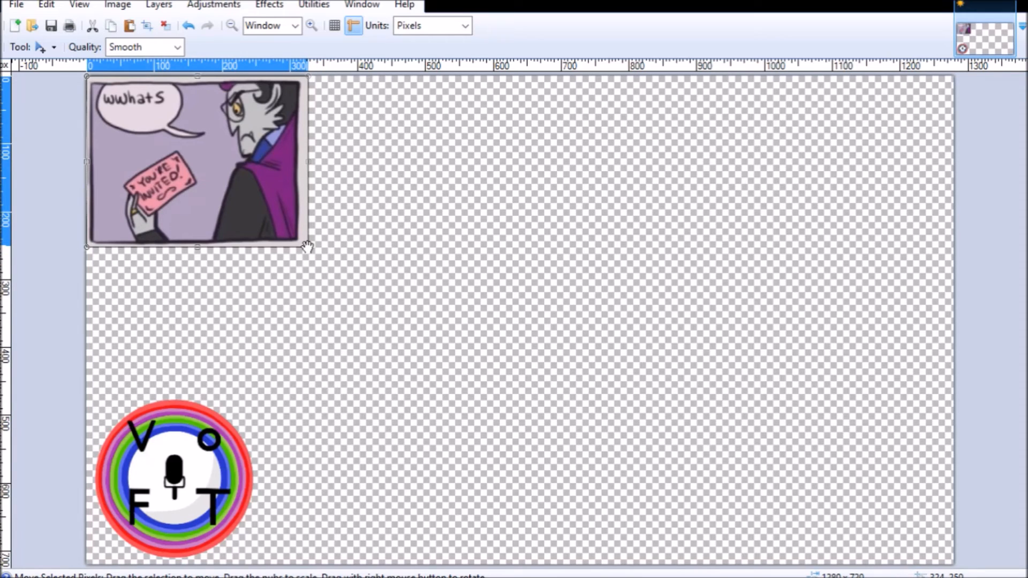
{"action": "left_click_drag", "start_coordinate": [306, 246], "coordinate": [957, 564]}
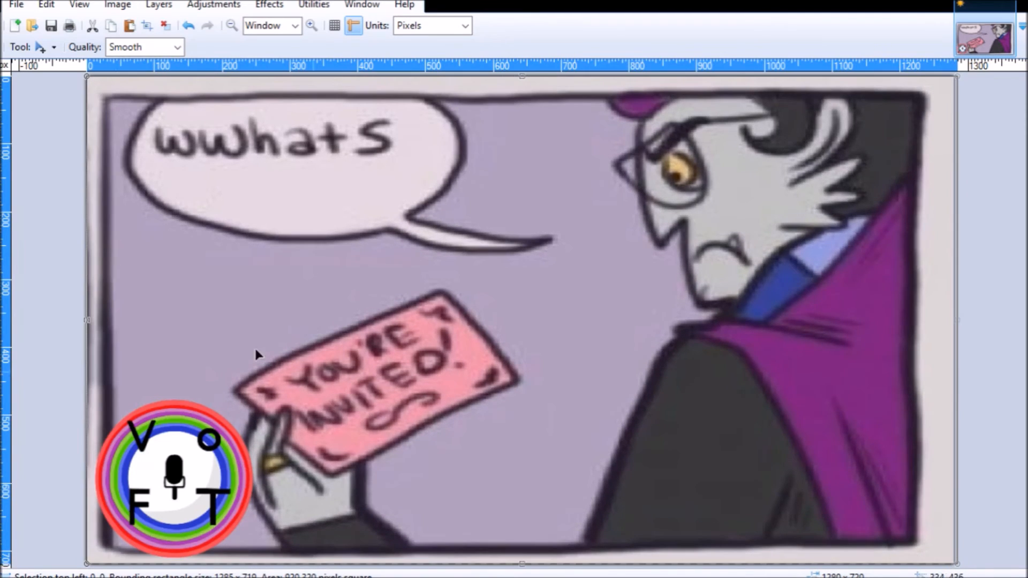
Step: Cover the word "wwhats" with the speech bubble's own fill color using the Line tool at brush width 60
{"action": "key", "text": "o"}
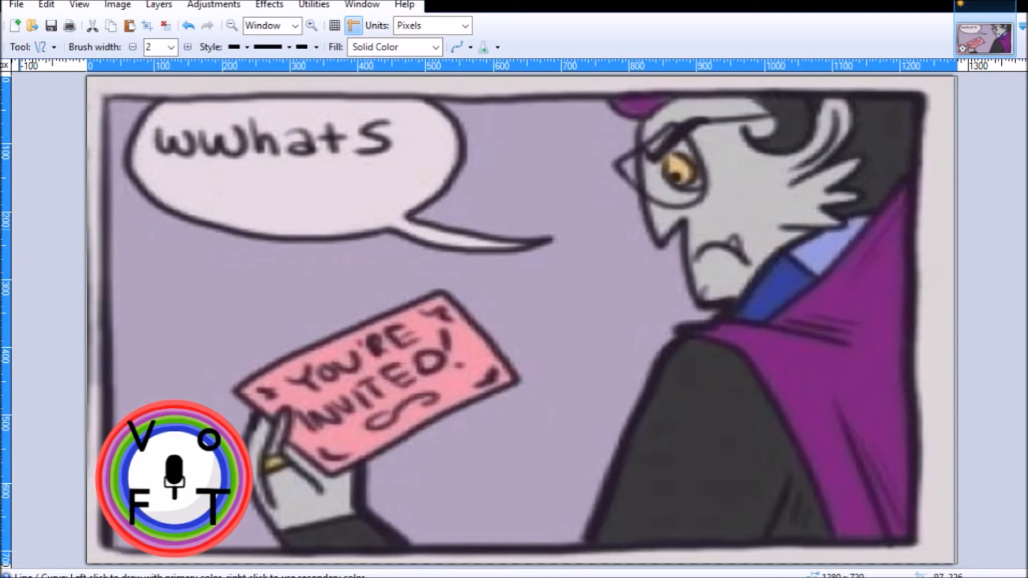
{"action": "key", "text": "k"}
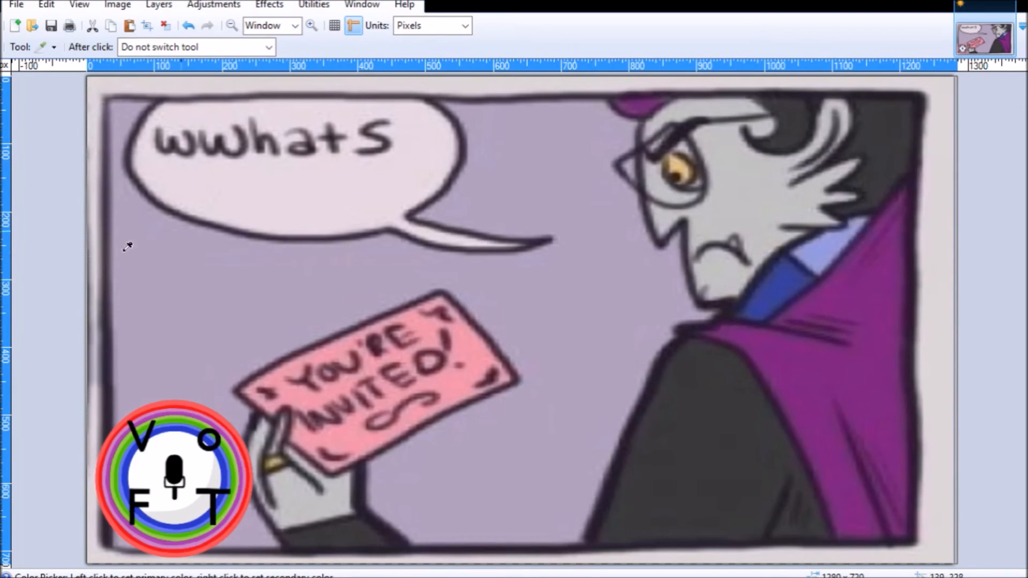
{"action": "key", "text": "o"}
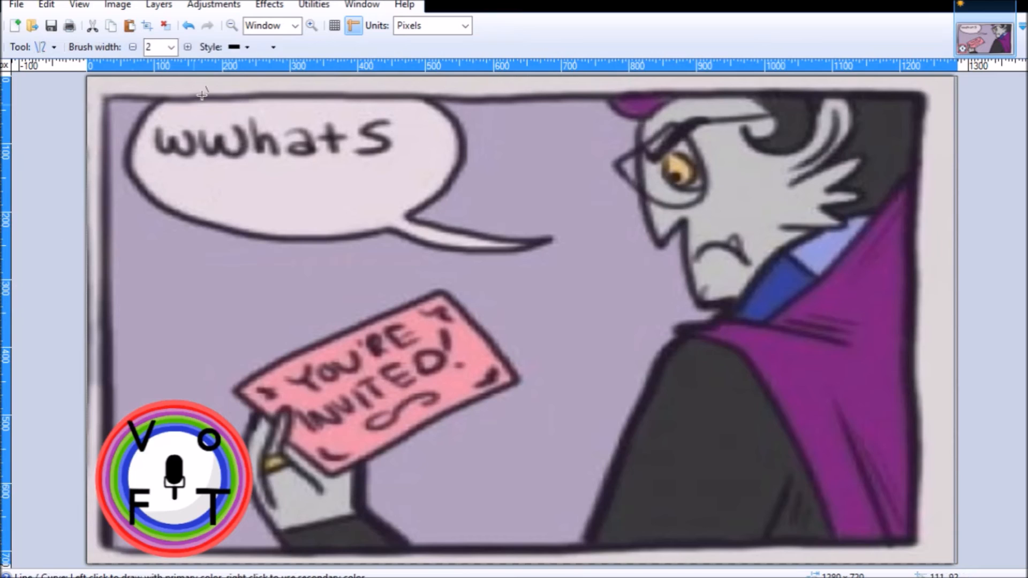
{"action": "left_click", "coordinate": [175, 48]}
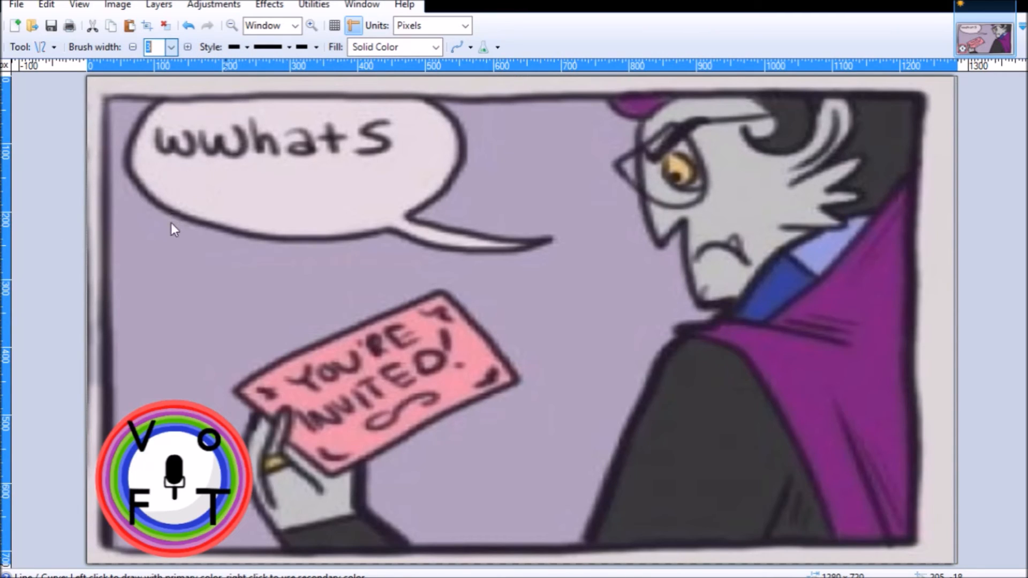
{"action": "type", "text": "60"}
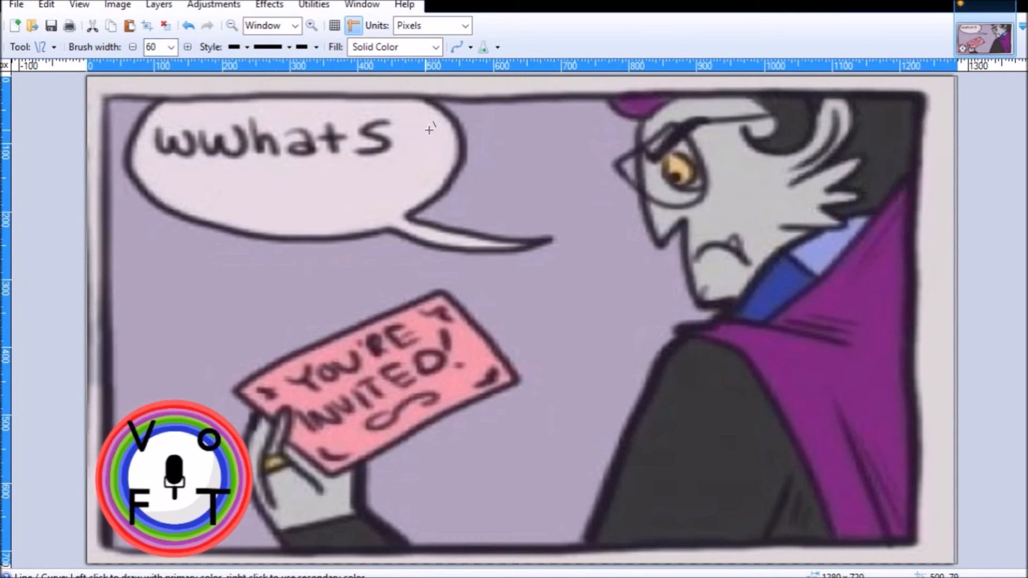
{"action": "left_click_drag", "start_coordinate": [423, 139], "coordinate": [152, 140]}
{"action": "mouse_move", "coordinate": [218, 114]}
{"action": "left_mouse_down"}
{"action": "mouse_move", "coordinate": [279, 128]}
{"action": "mouse_move", "coordinate": [210, 130]}
{"action": "mouse_move", "coordinate": [234, 130]}
{"action": "left_mouse_up"}
{"action": "key", "text": "Return"}
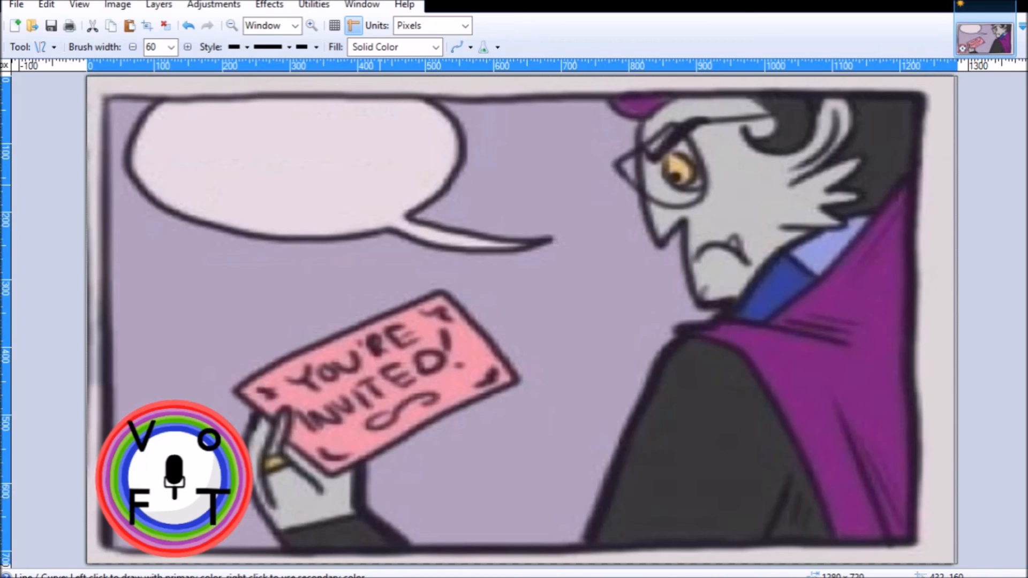
{"action": "key", "text": "ctrl+v"}
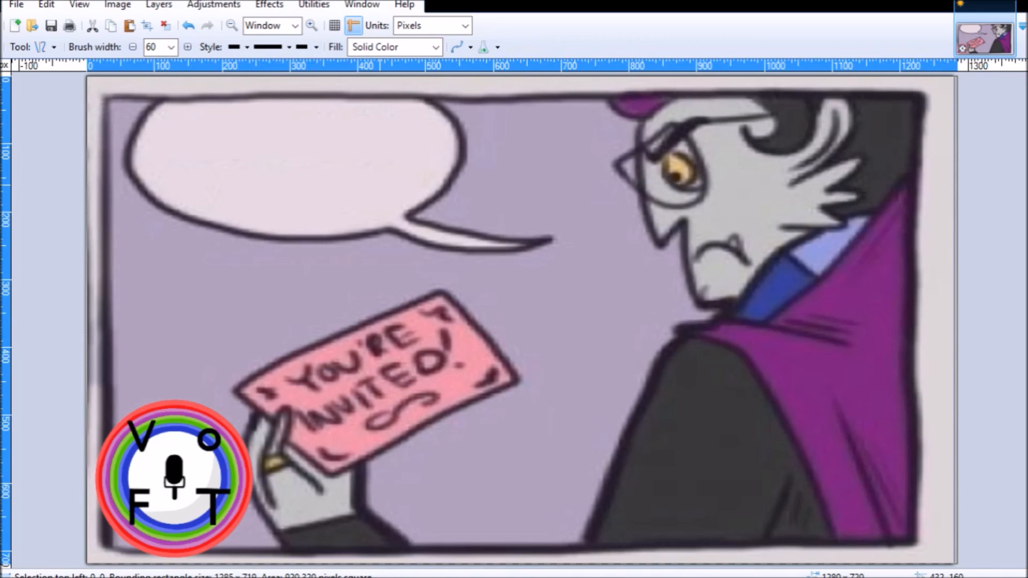